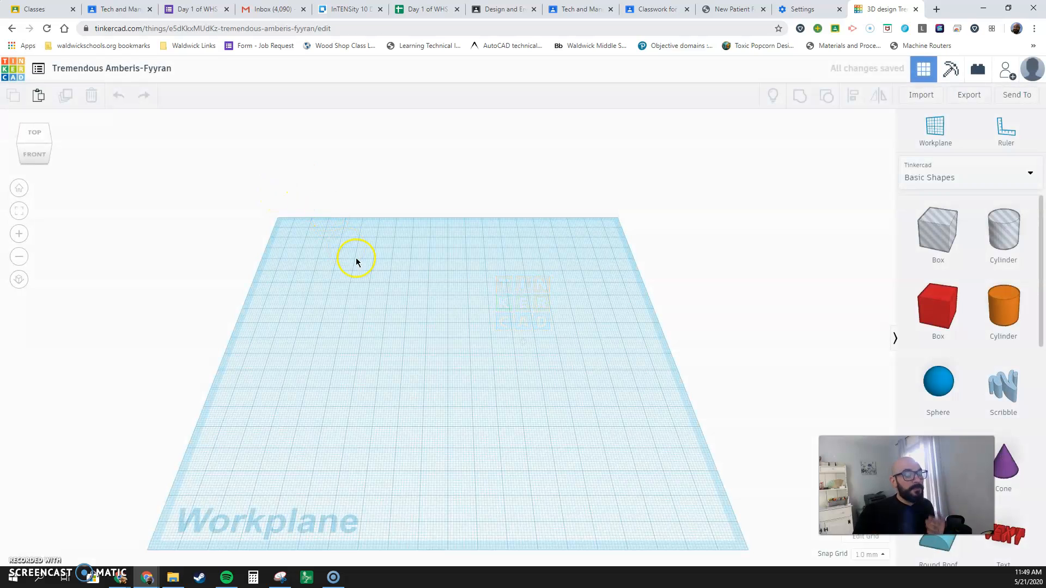
left_click_drag(872, 479, 58, 427)
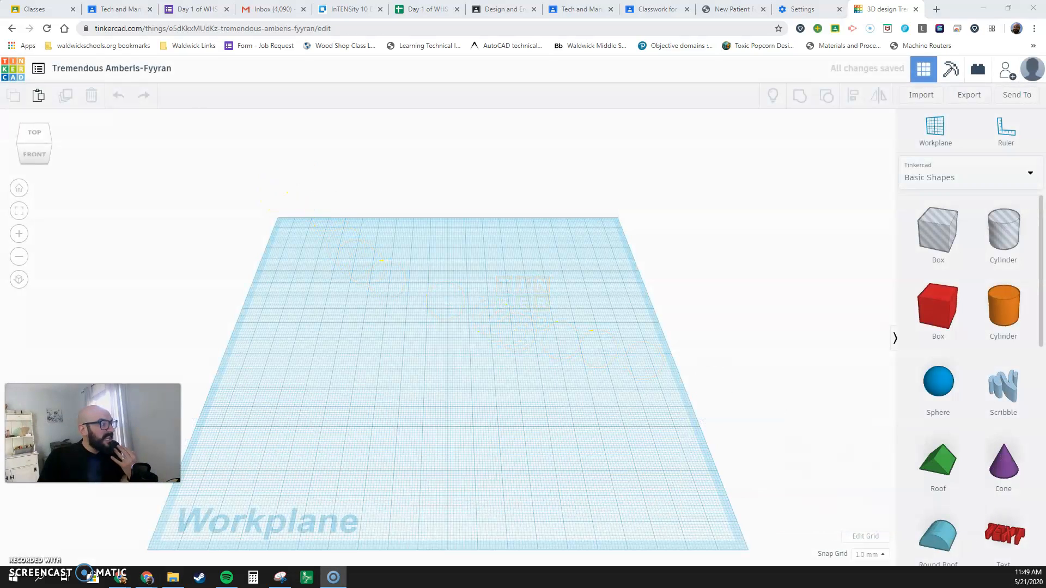
left_click(191, 477)
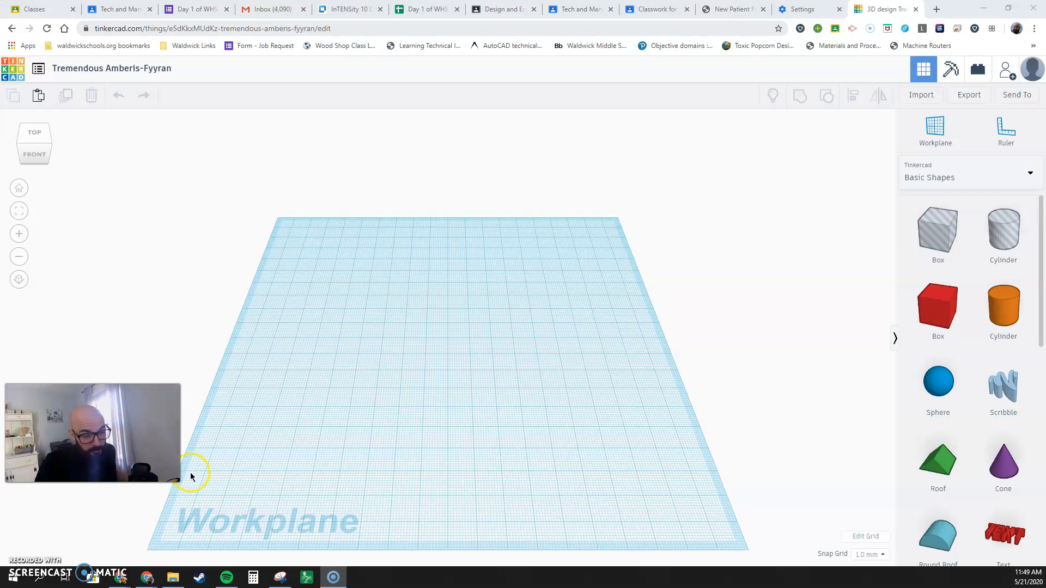
Step: Open the workplane's grid properties and change the units to inches
left_click(861, 538)
left_click(506, 282)
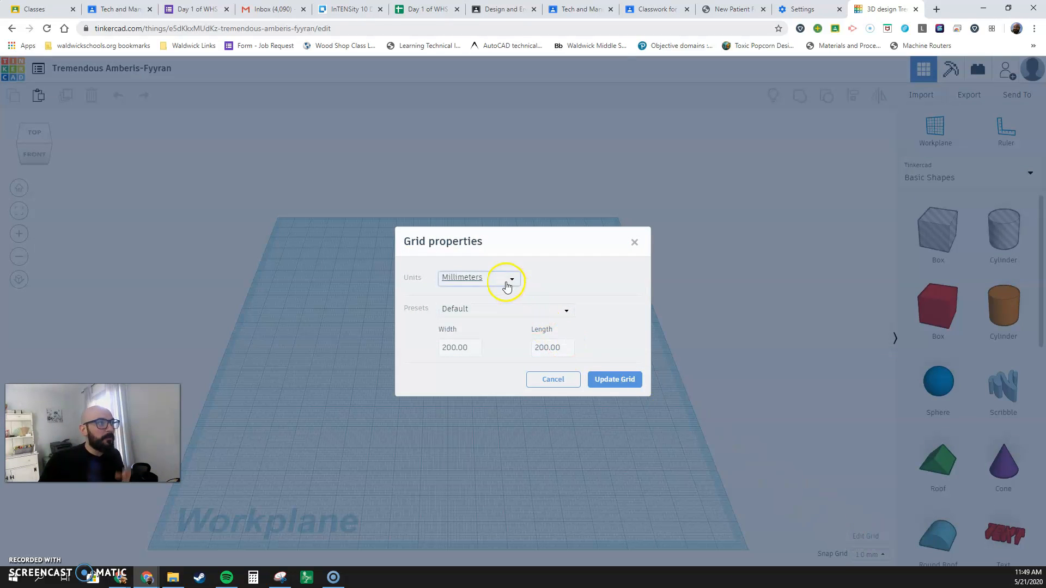
left_click(491, 312)
left_click(454, 344)
left_click(426, 351)
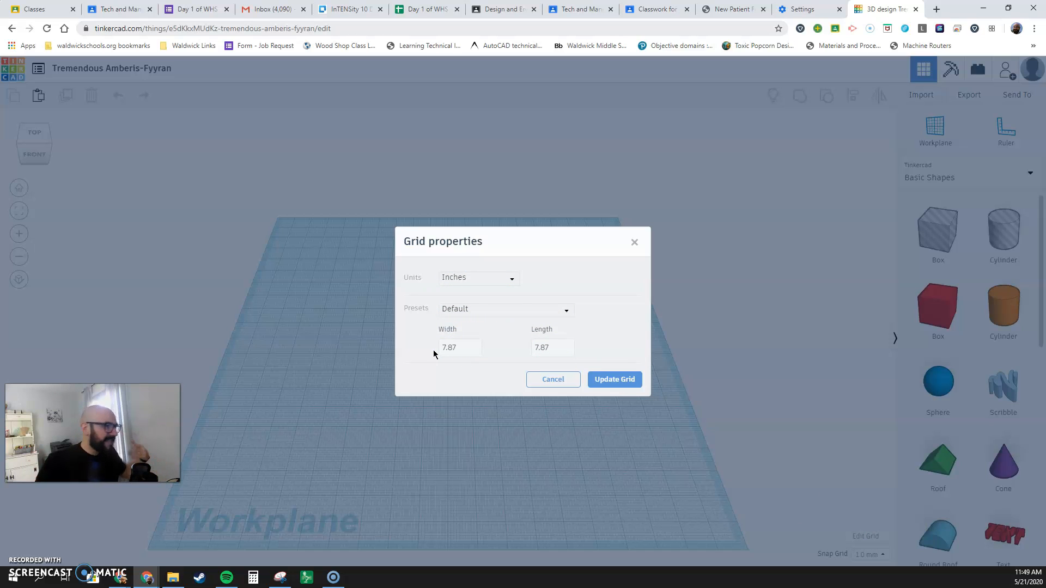
Step: Set the grid's width to 8 in and its length to 3.75 in, and update the grid
left_click(451, 356)
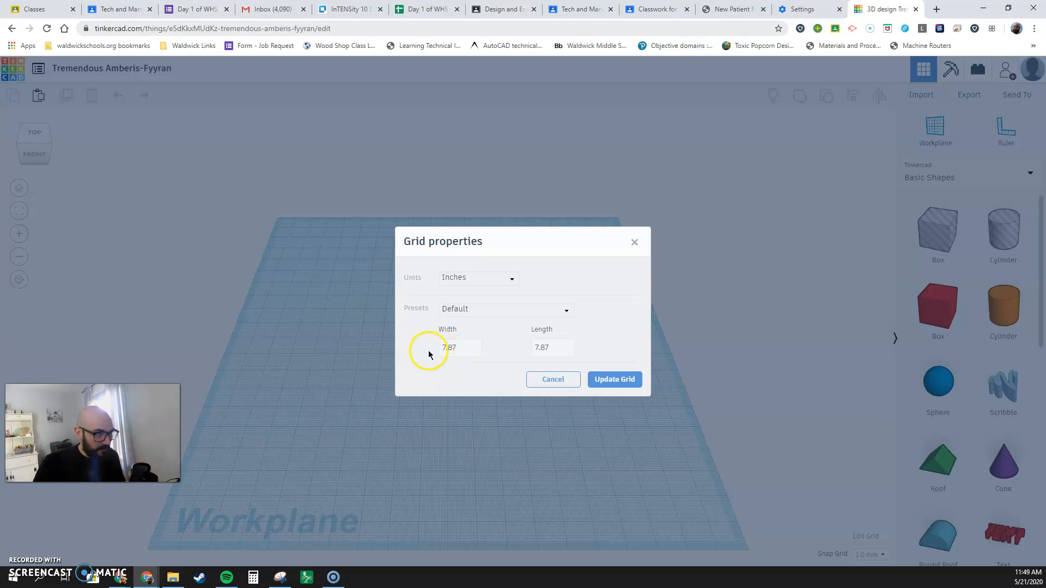
left_click(456, 350)
left_click(435, 350)
left_click(460, 348)
double_click(467, 351)
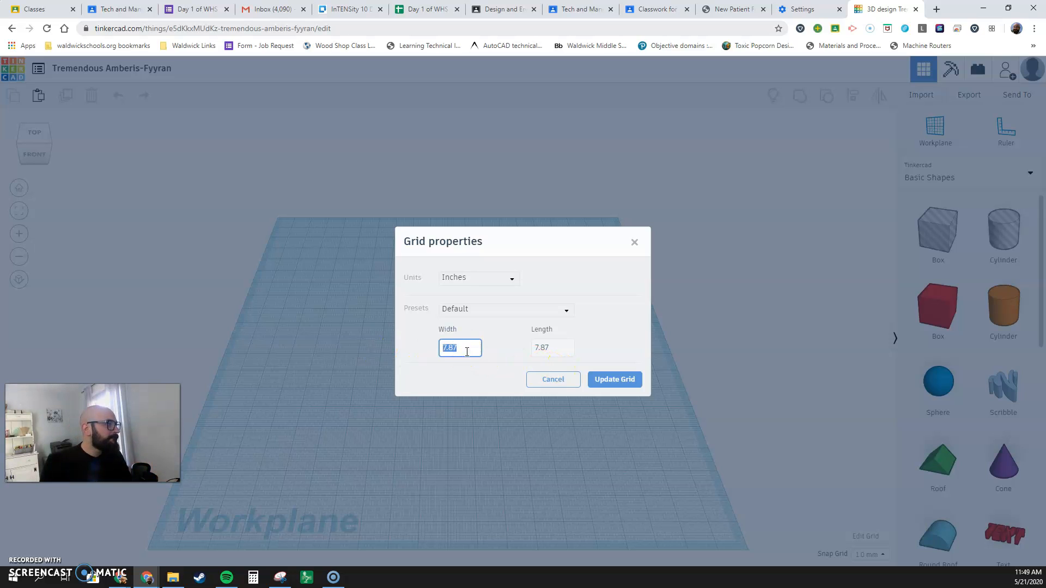
type("8")
key("Tab")
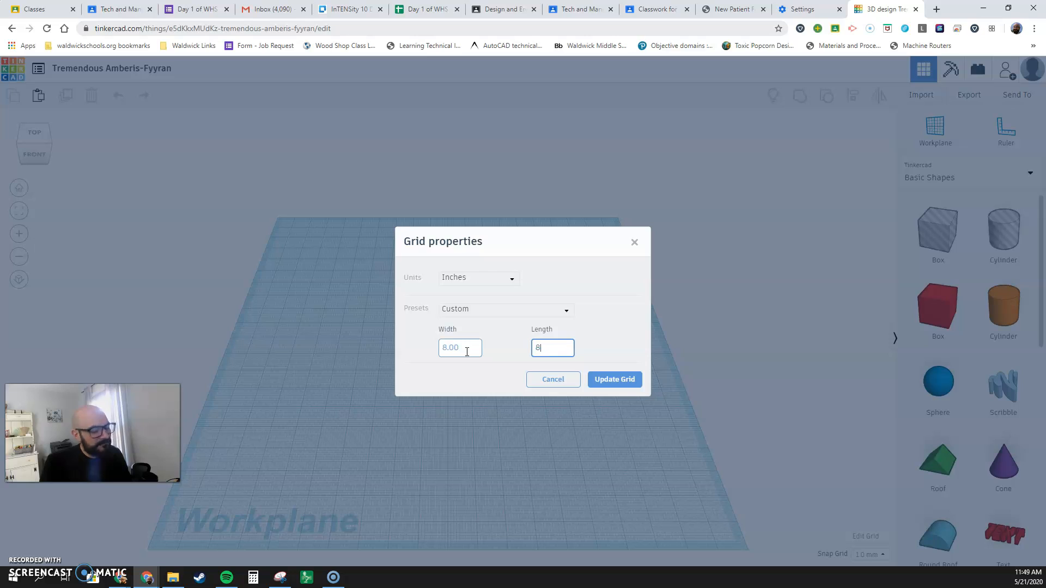
type("3.75")
key("Tab")
left_click(560, 375)
left_click(637, 381)
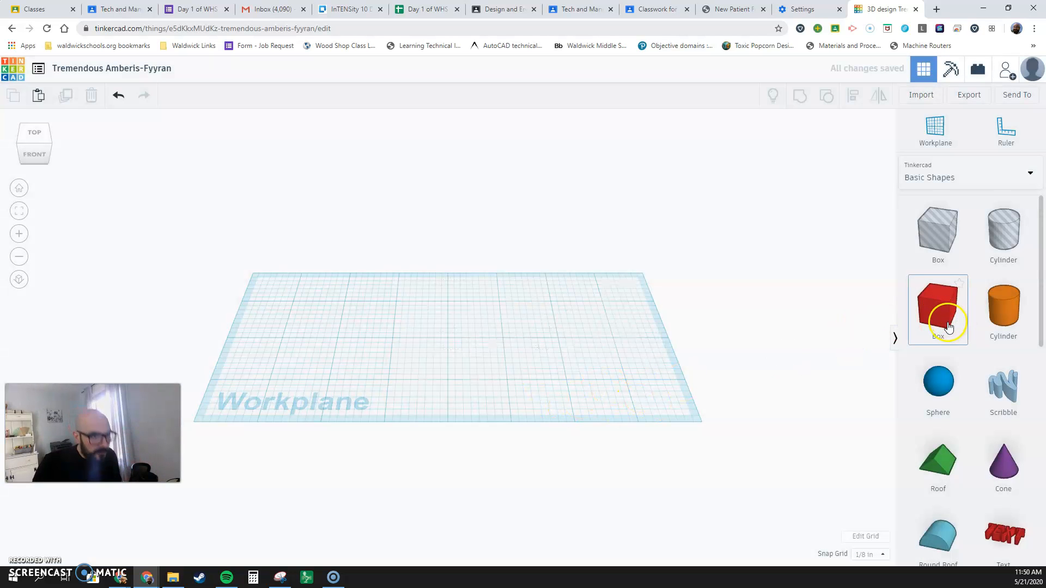
Step: Place a solid box at the workplane's front-left corner and size its base to 8 in by 3.75 in
left_click_drag(948, 321, 439, 353)
left_click_drag(370, 347, 203, 404)
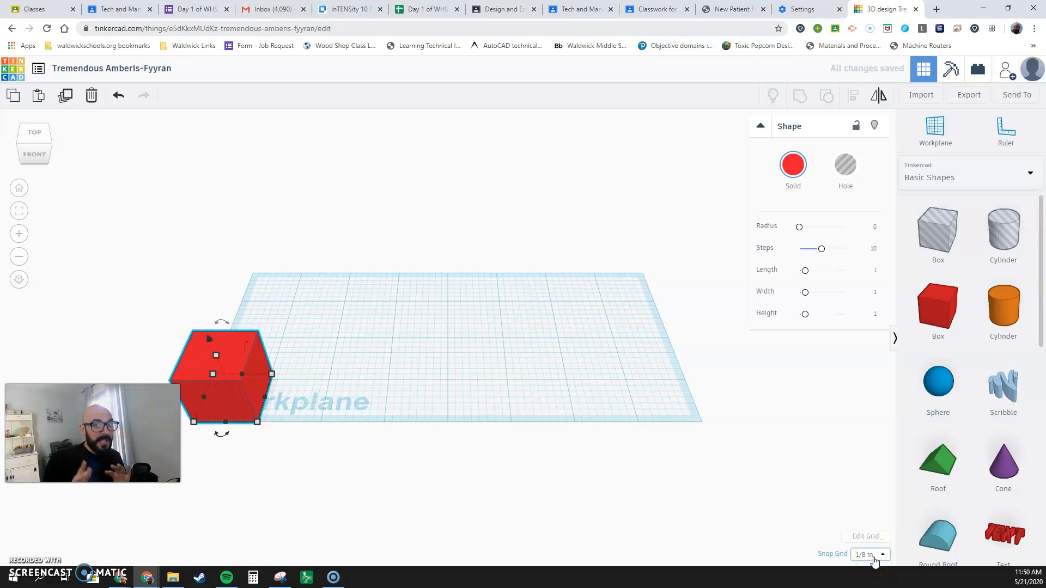
left_click(271, 374)
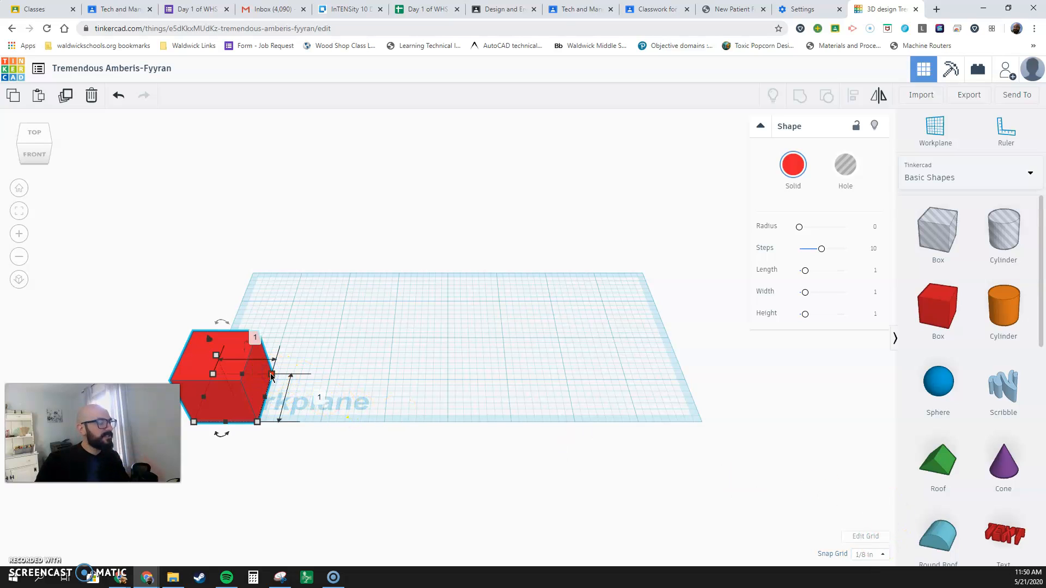
key("Tab")
key("Tab")
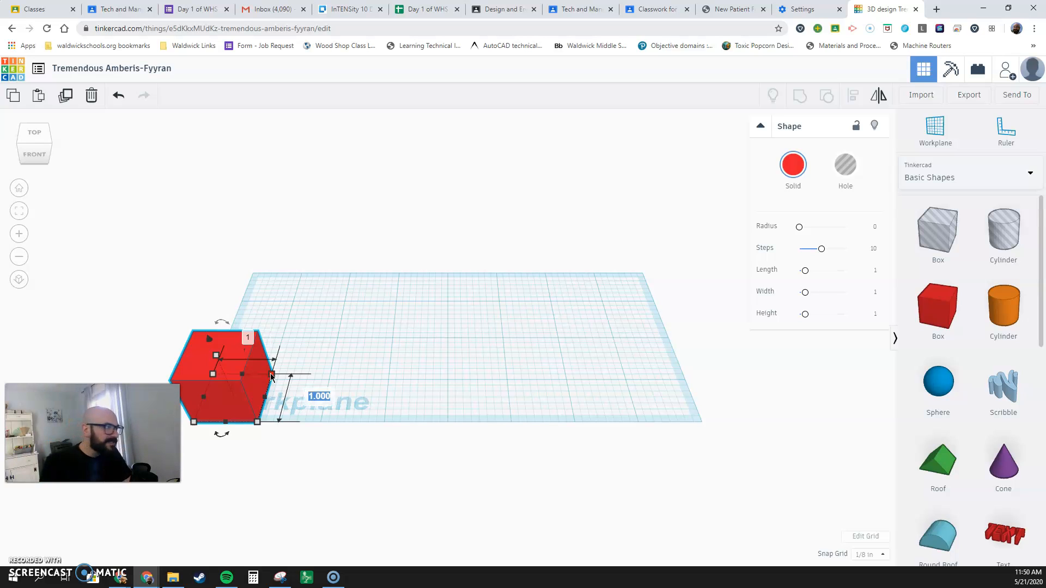
type("8")
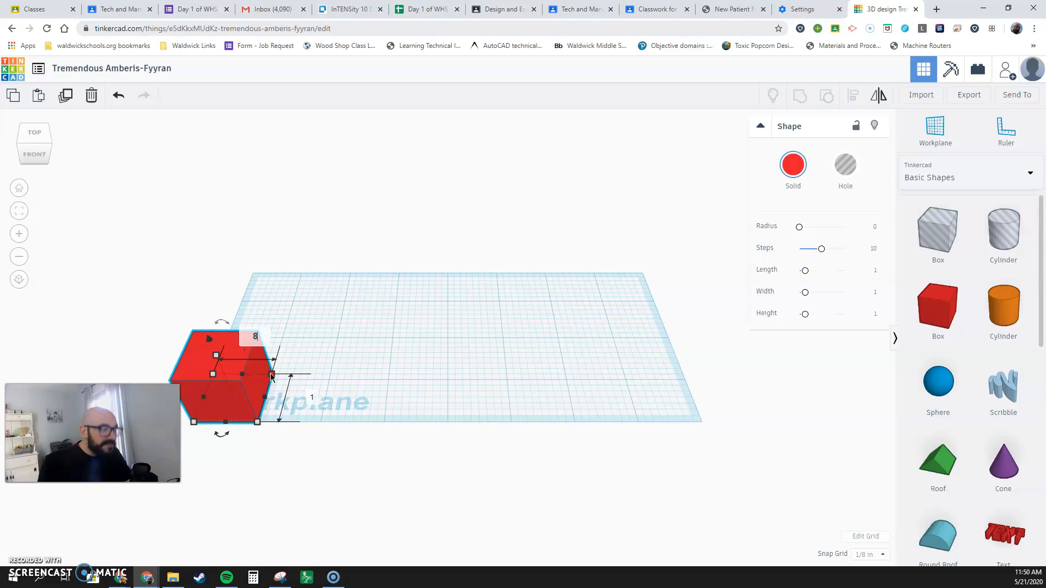
key("Tab")
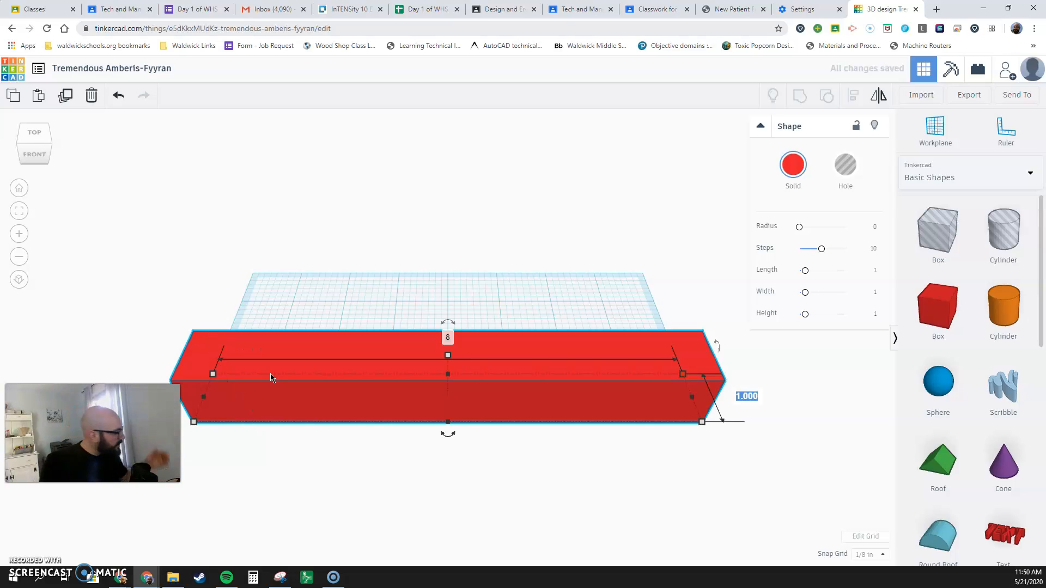
type("3.75")
key("Return")
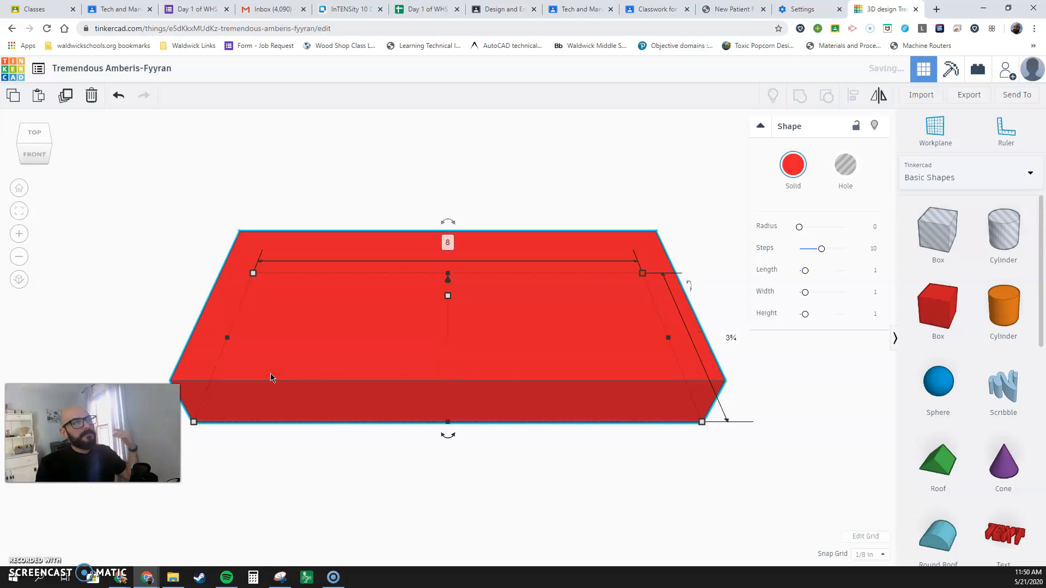
Step: Set the box's height to 3/4 in
right_click_drag(214, 366, 500, 294)
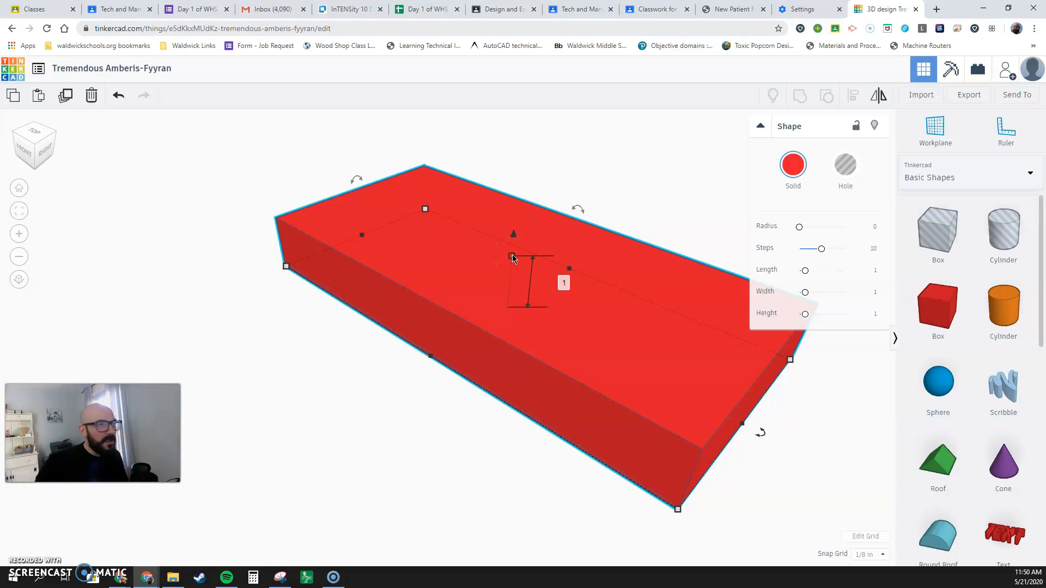
left_click(564, 282)
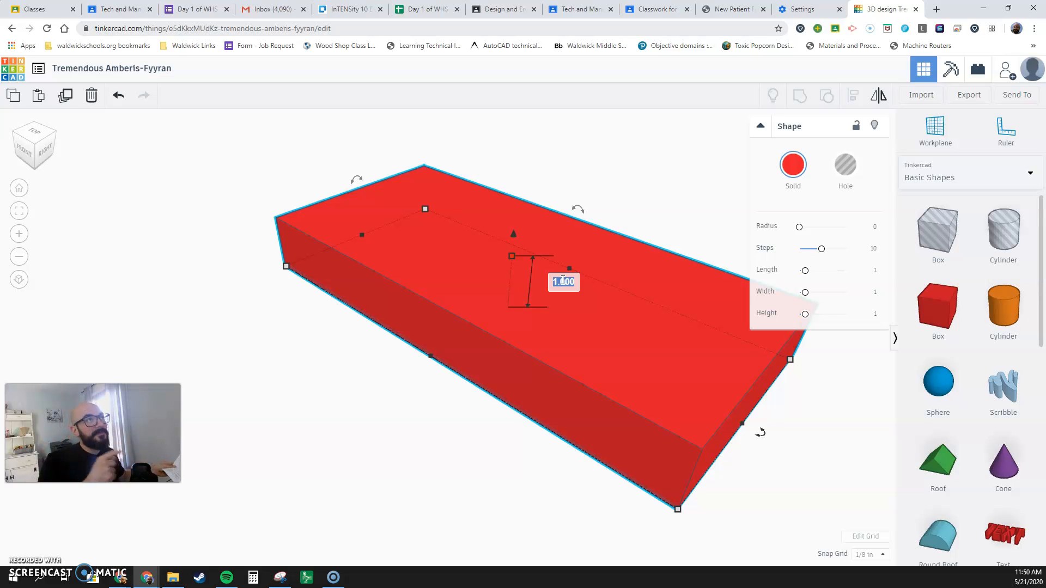
type("7")
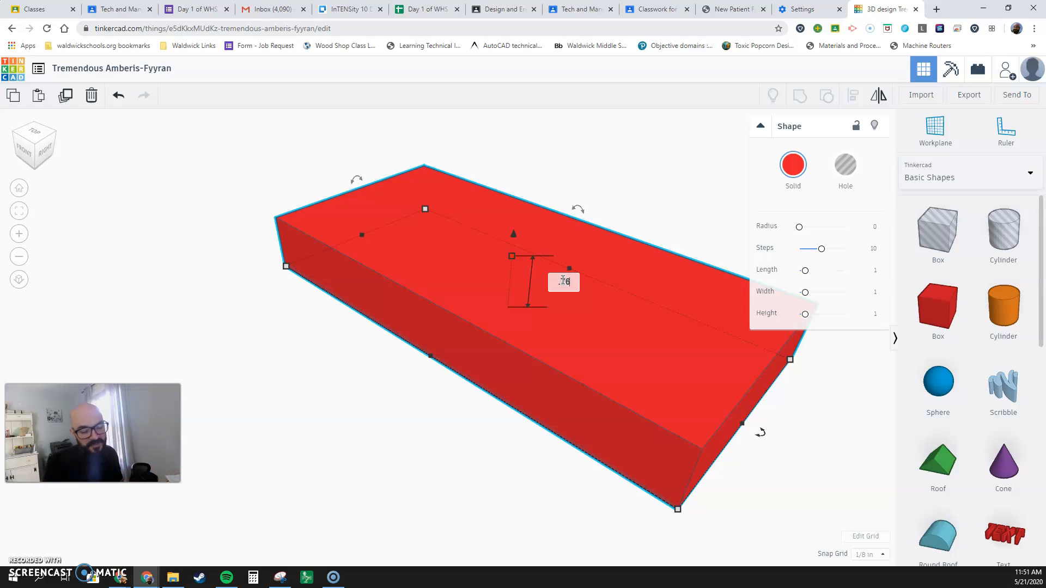
key("Return")
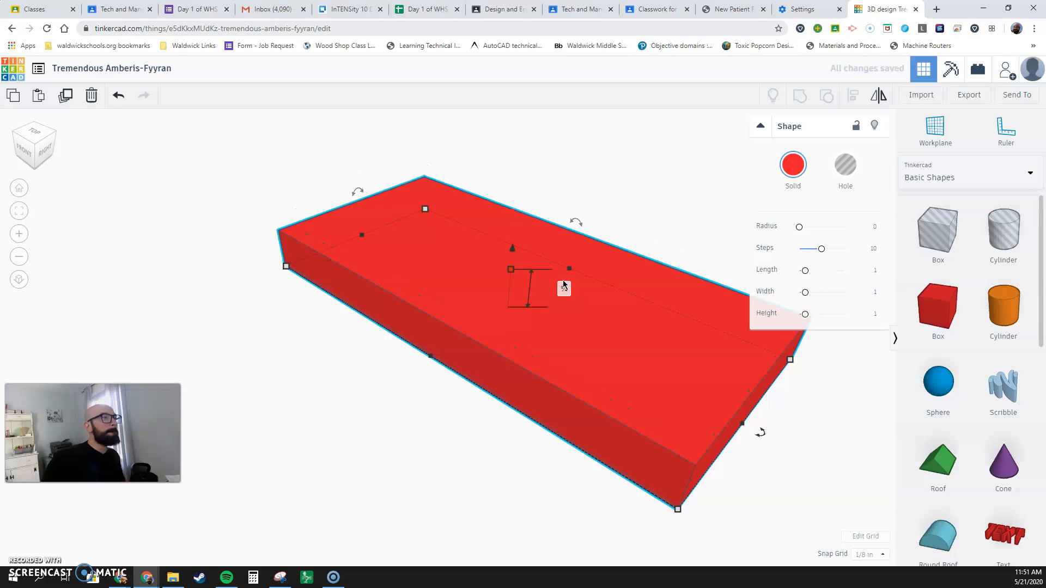
Step: Add a wedge, rotate it so its triangular face is on top, and move it onto the box's front-left corner
right_click_drag(380, 436, 578, 456)
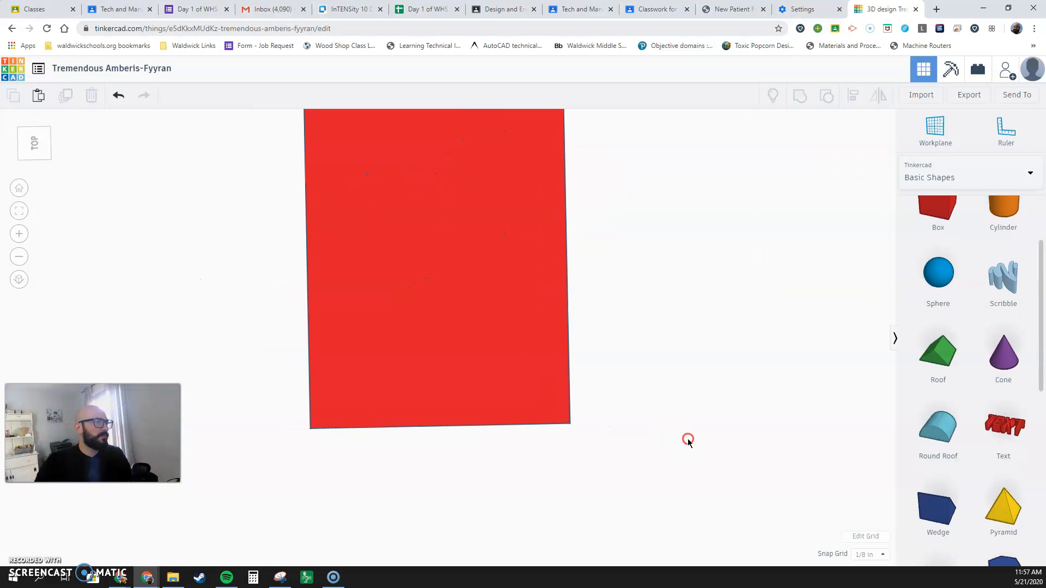
right_click_drag(668, 438, 598, 420)
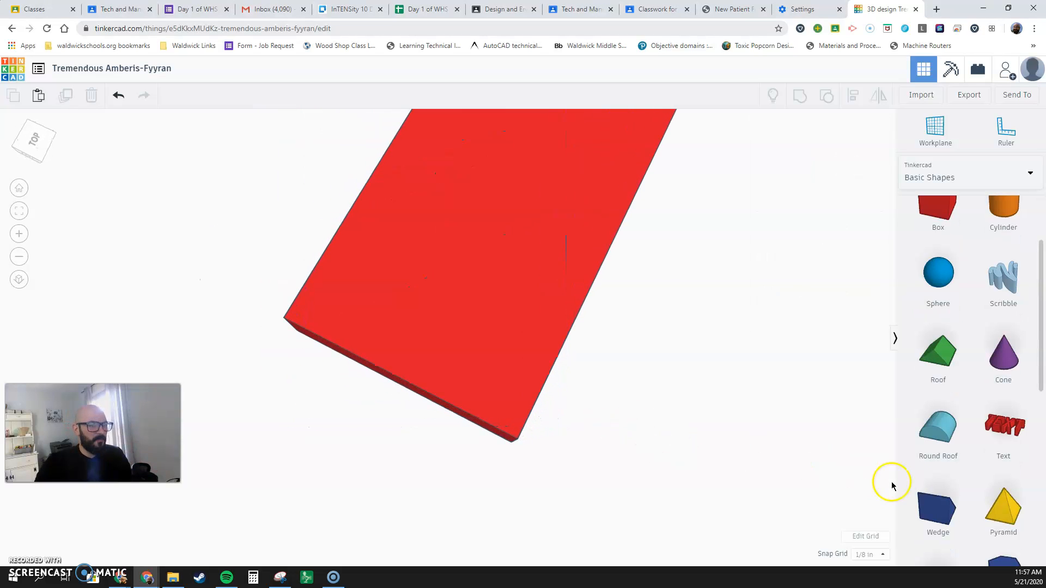
left_click_drag(944, 520, 642, 427)
right_click_drag(645, 431, 699, 370)
left_click_drag(677, 215, 670, 260)
left_click_drag(642, 303, 584, 288)
left_click_drag(623, 320, 551, 322)
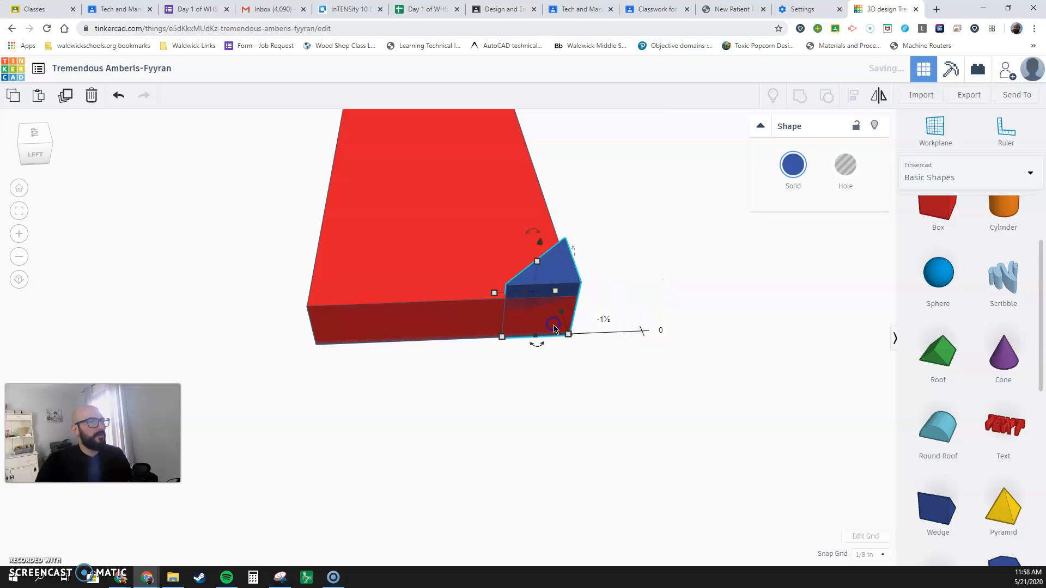
Step: Resize the wedge to 1 7/8 in along the box's short end and 1.875 in along its long side
right_click_drag(647, 267, 474, 350)
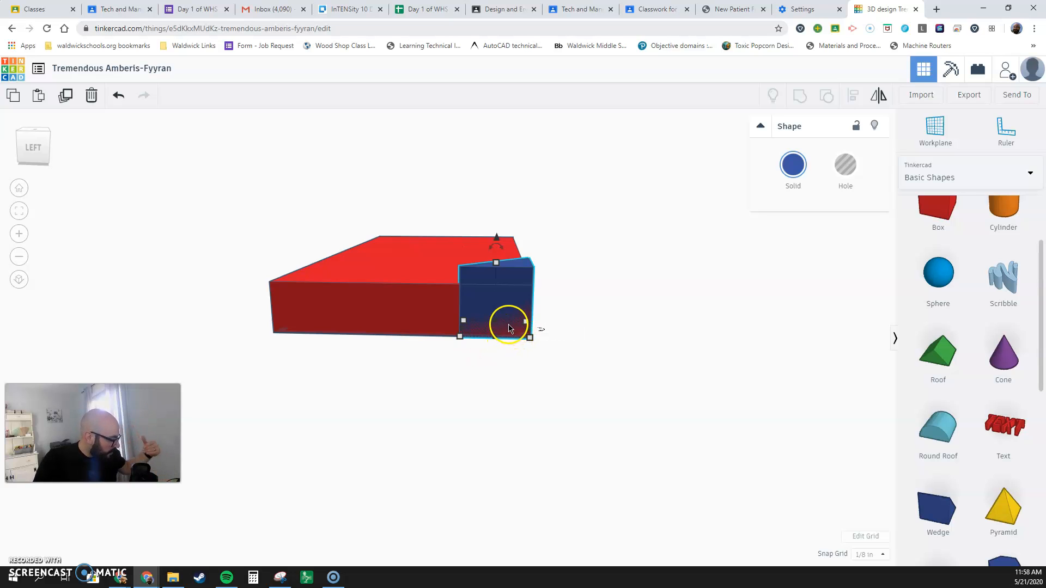
left_click_drag(462, 342, 395, 337)
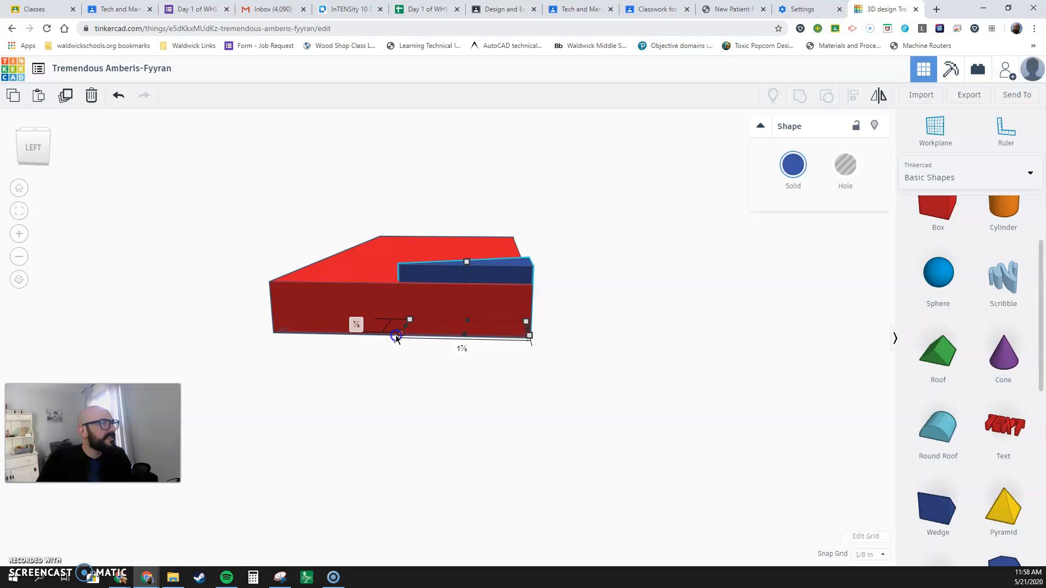
key("Tab")
key("Tab")
key("Tab")
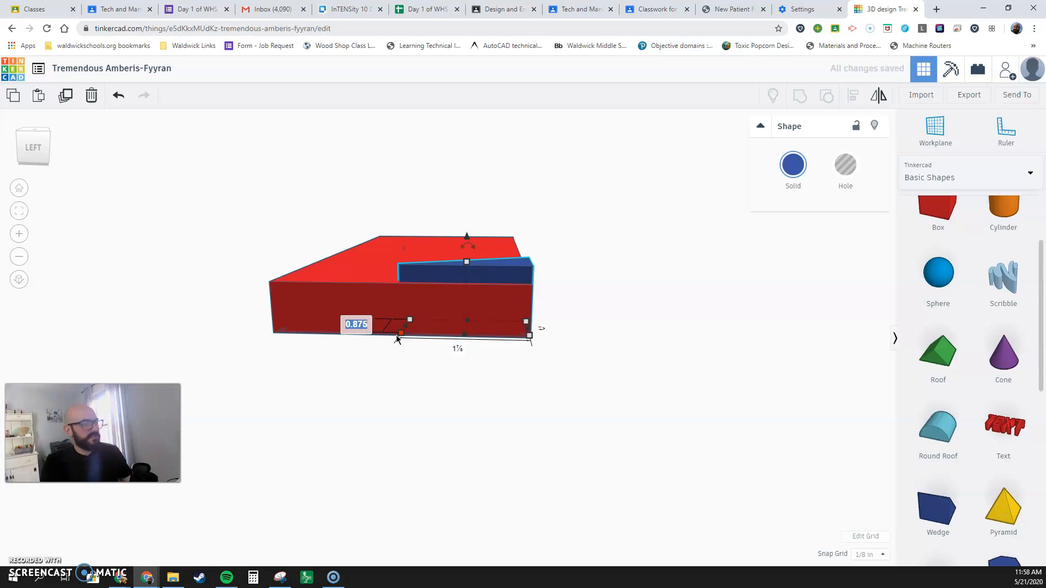
type("1.87")
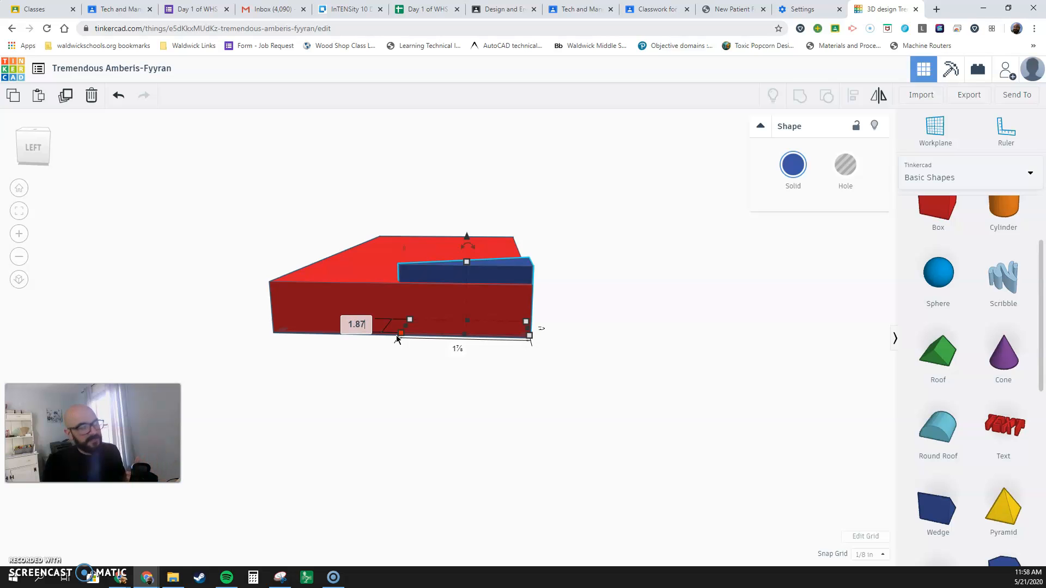
type("5")
key("Return")
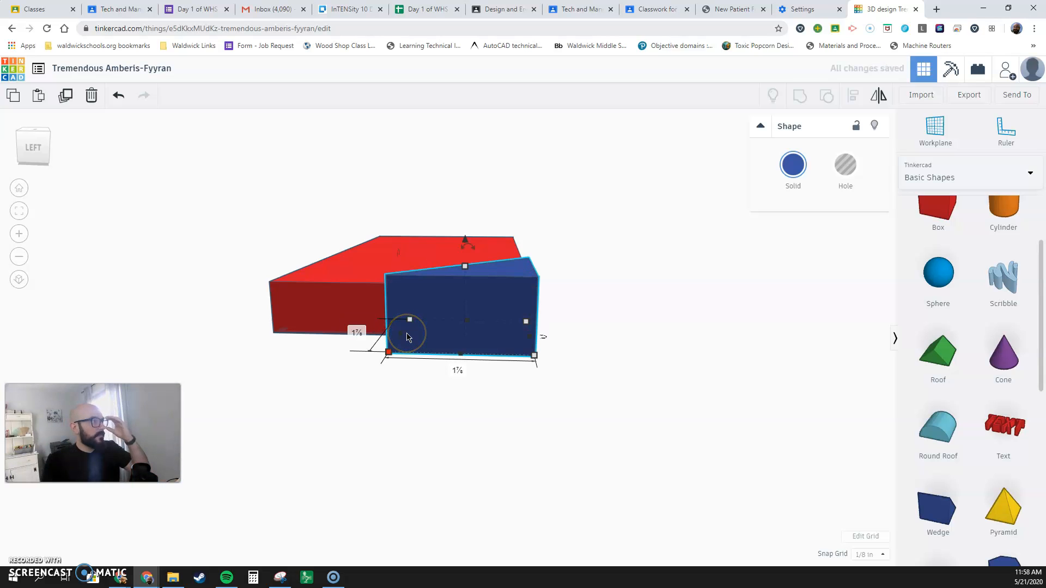
Step: Nudge the resized wedge back until it lines up with the box's front-left corner
key("Up")
key("Up")
key("Up")
key("Up")
key("Up")
key("Up")
key("Up")
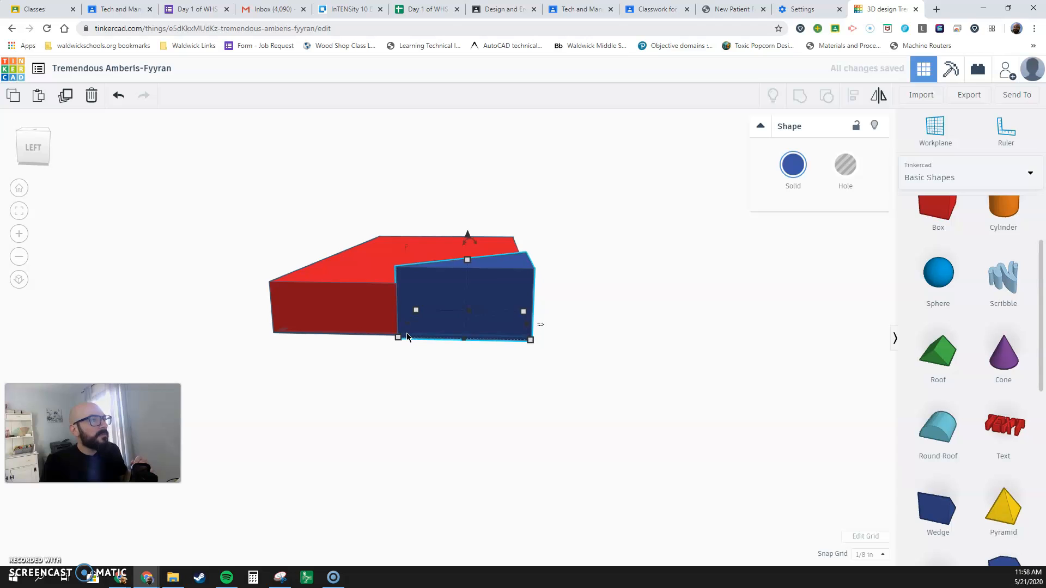
key("Right")
Step: Duplicate the wedge, reorient the copy and fit it onto the box's back-left corner
right_click_drag(636, 280, 483, 346)
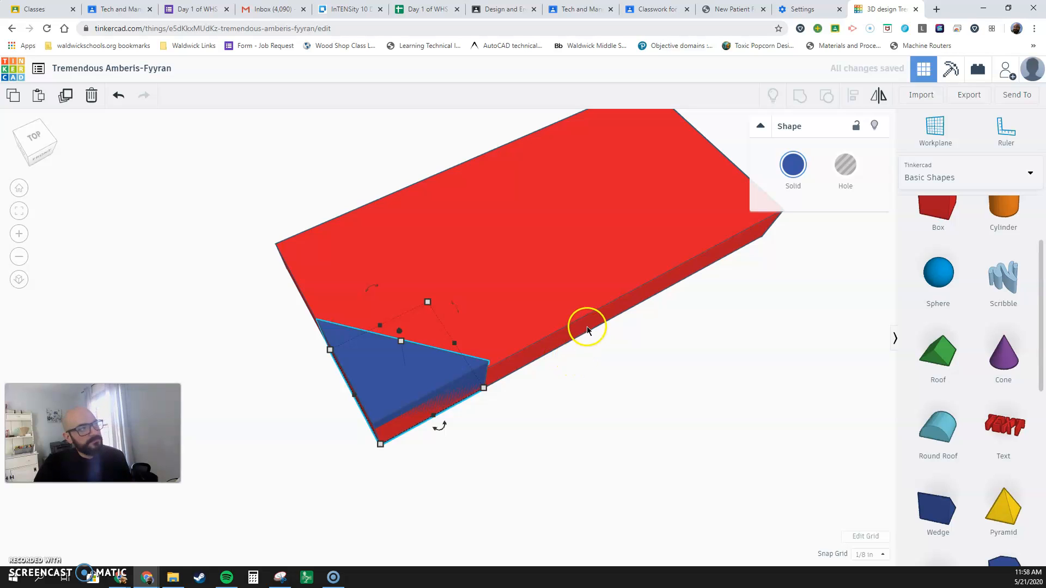
key("ctrl+c")
key("ctrl+v")
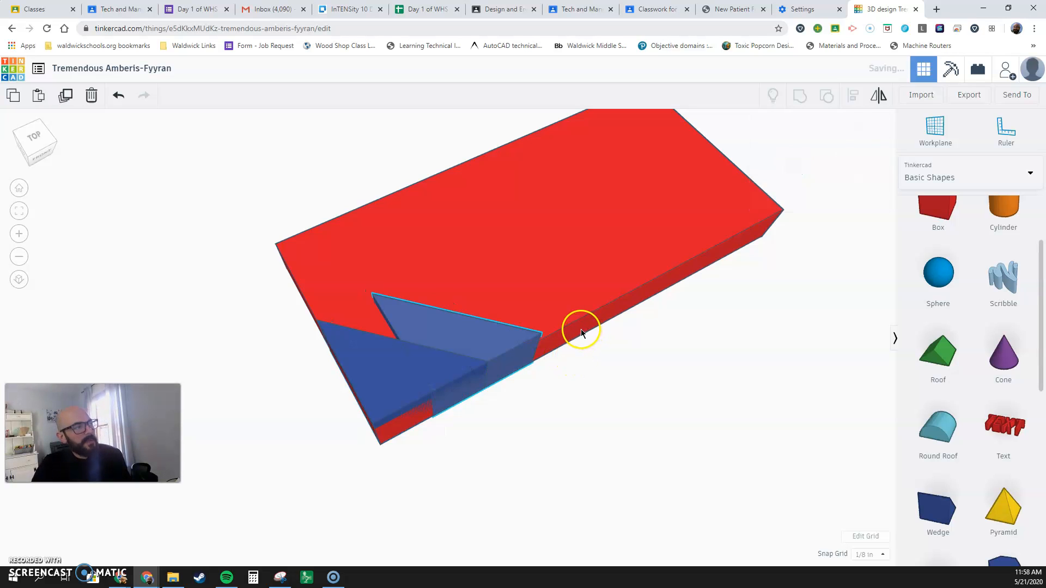
left_click_drag(510, 350, 391, 284)
left_click(344, 236)
left_click_drag(385, 335, 305, 308)
Step: Turn both corner wedges into holes and group them with the box to cut off its two left-end corners
right_click_drag(282, 374, 238, 384)
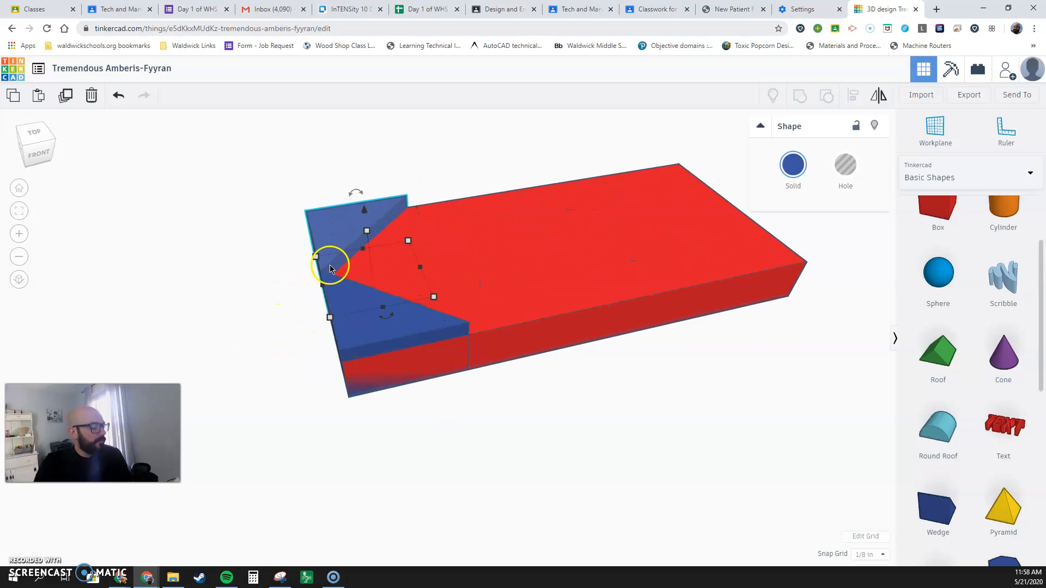
left_click(361, 330)
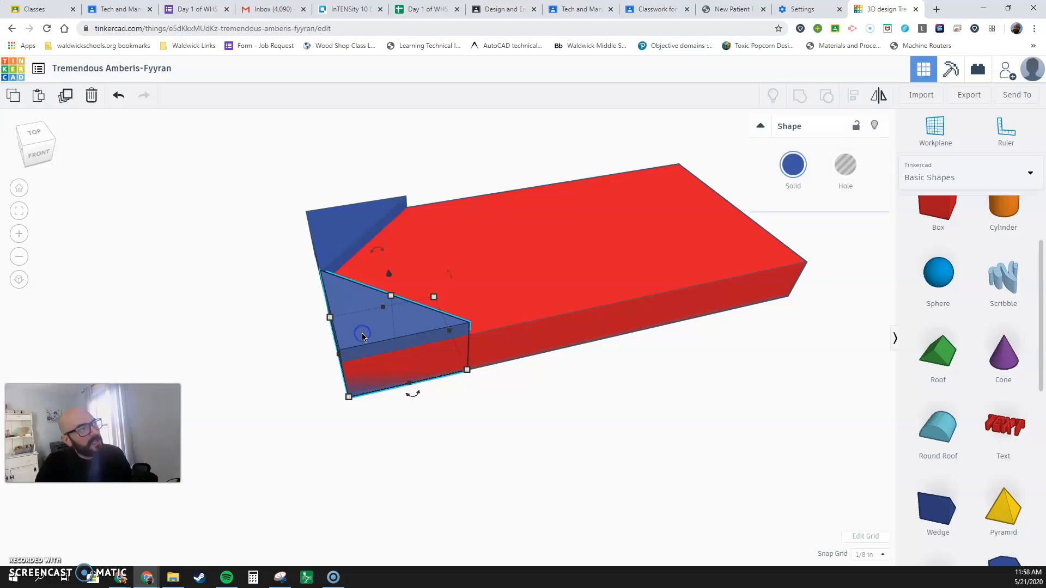
left_click(347, 231, "shift")
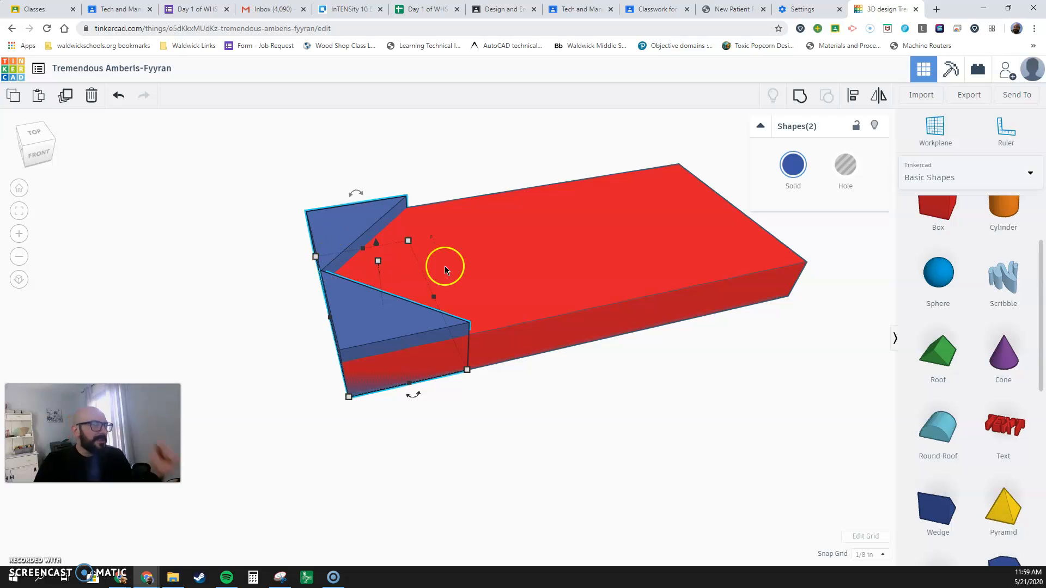
left_click(843, 167)
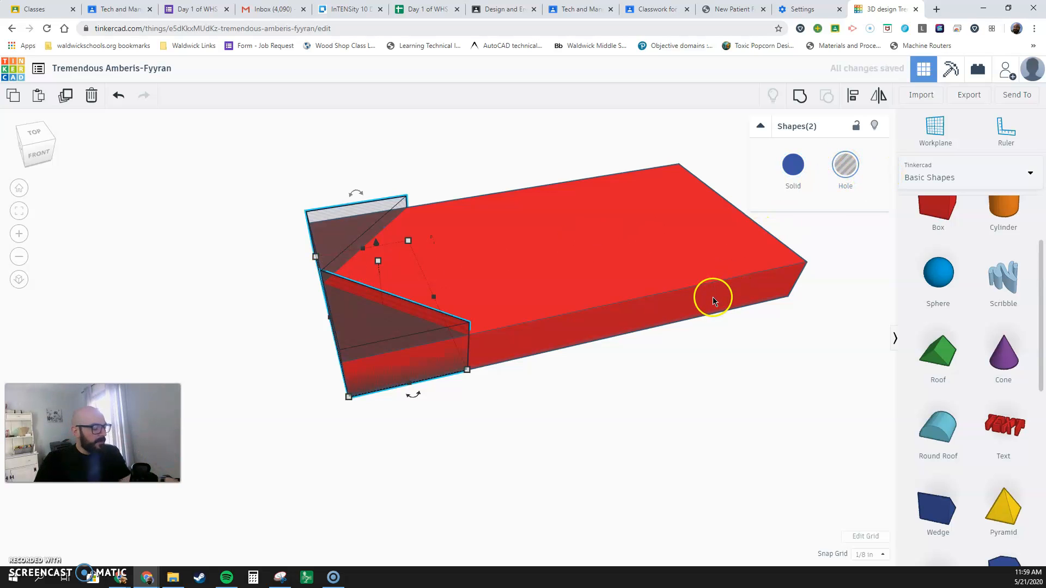
left_click(648, 280, "shift")
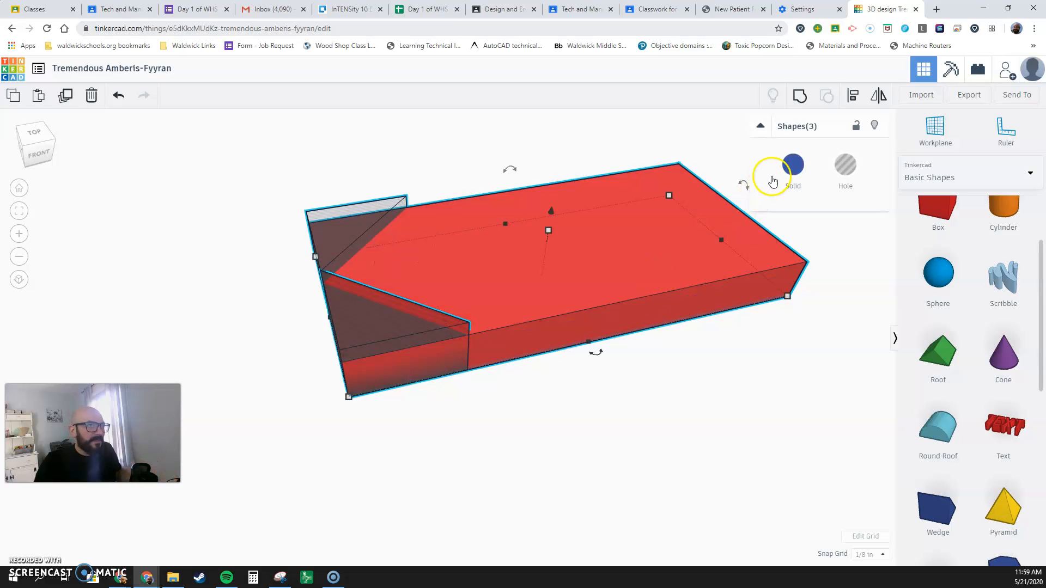
left_click(800, 97)
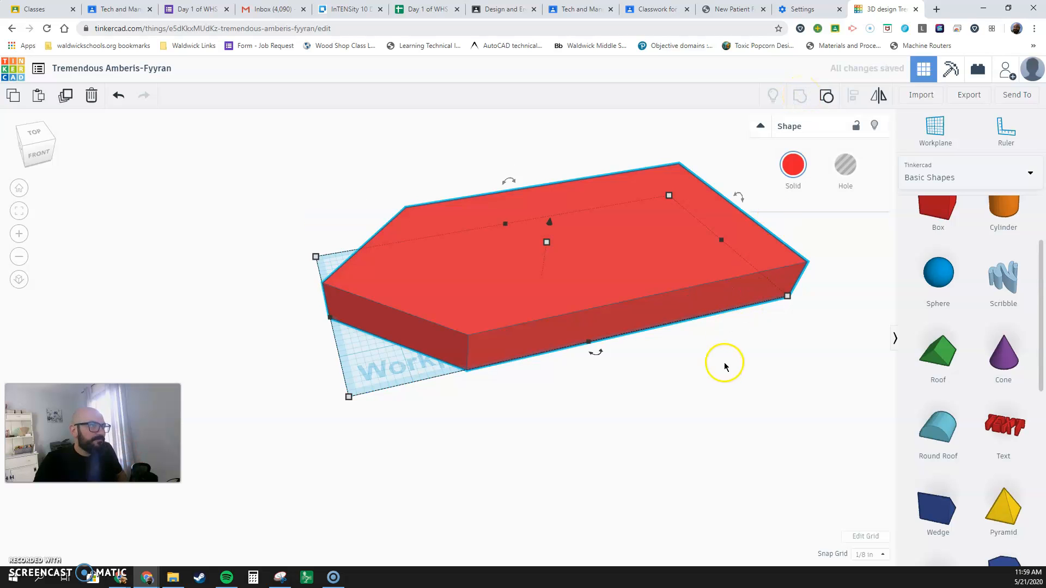
Step: Set a new workplane on the pointed block's top face and place a solid box on it
right_click_drag(730, 359, 665, 365)
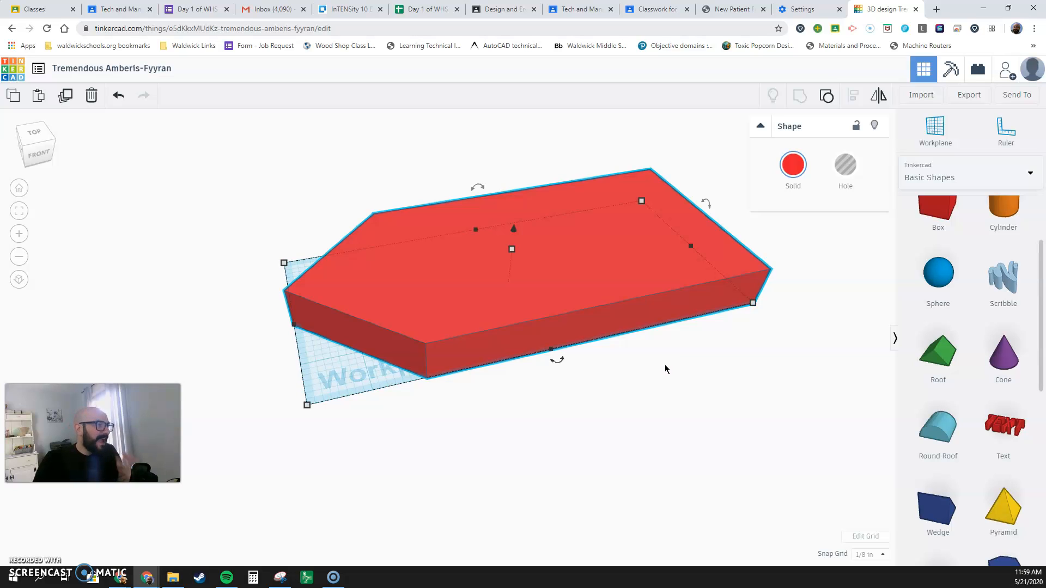
scroll(714, 409, "down", 2)
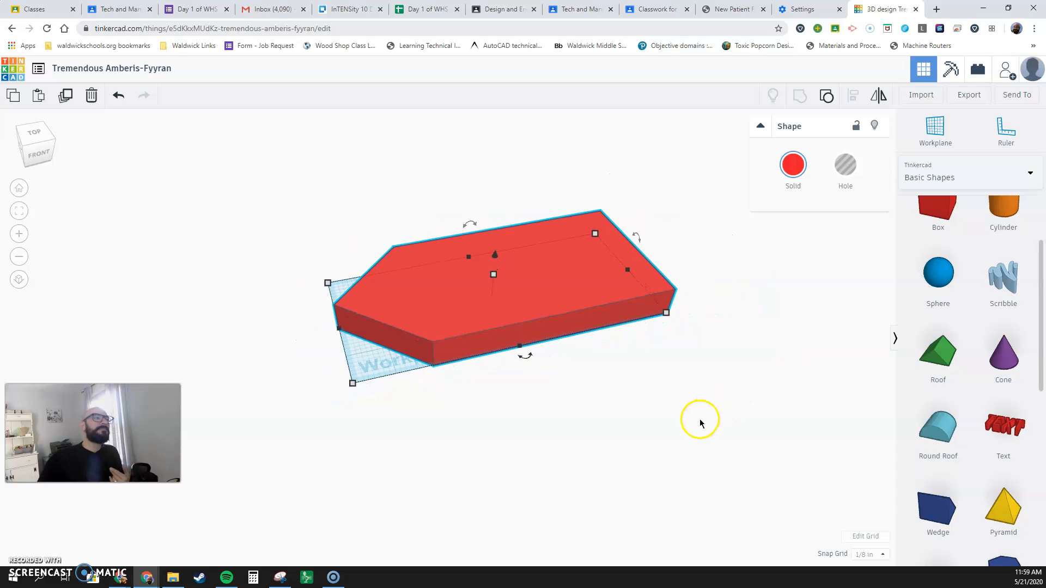
left_click(713, 394)
middle_click_drag(718, 339, 694, 386)
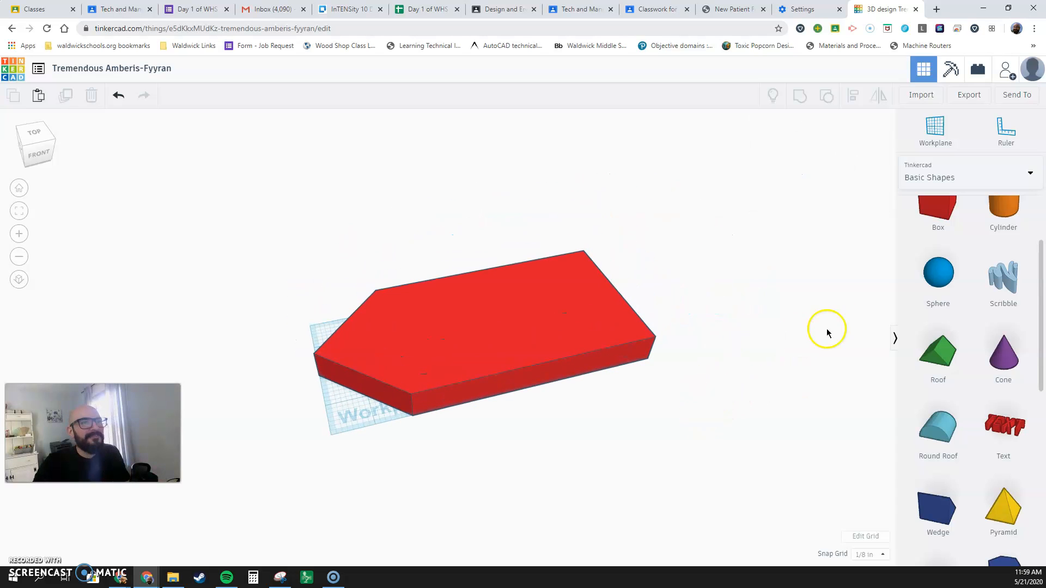
scroll(957, 324, "up", 1)
scroll(957, 324, "up", 1)
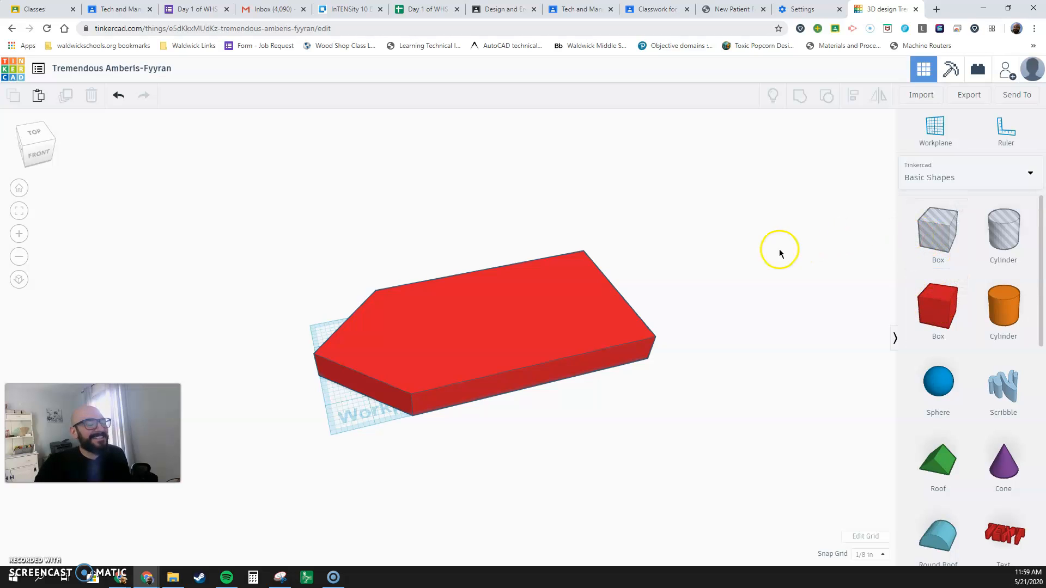
left_click(941, 131)
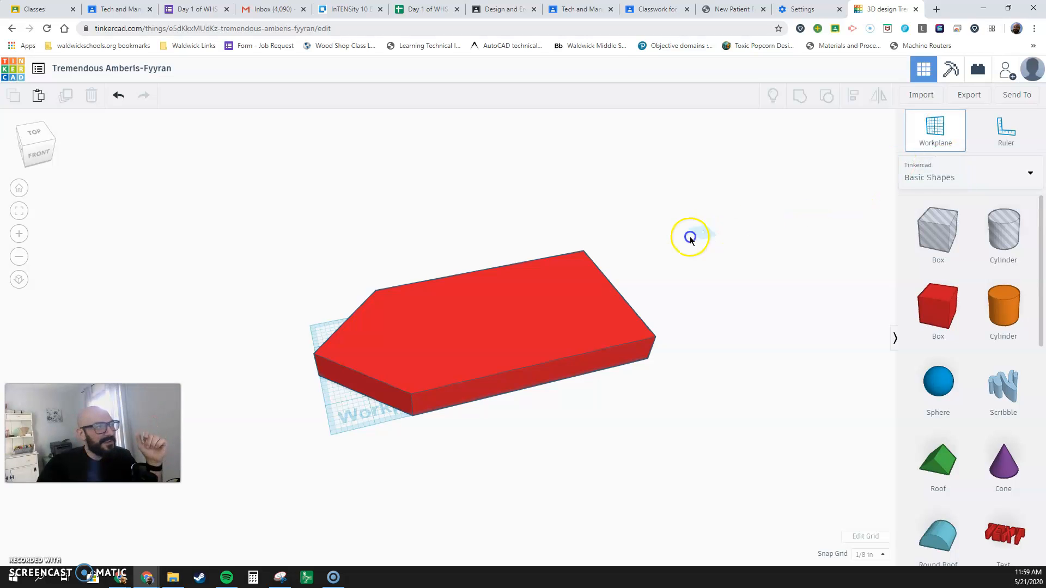
left_click(499, 331)
scroll(512, 339, "up", 5)
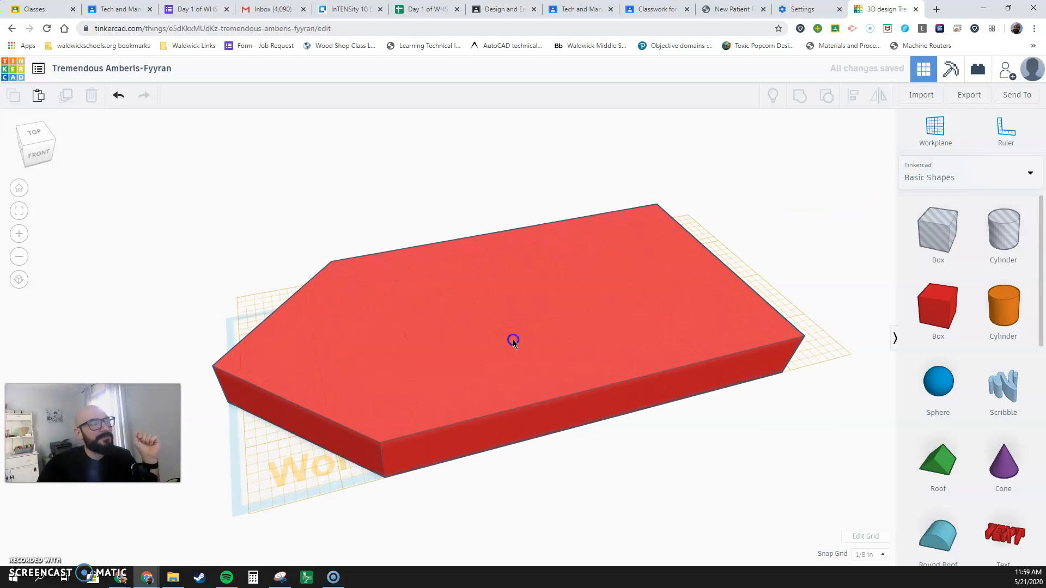
left_click_drag(935, 313, 497, 313)
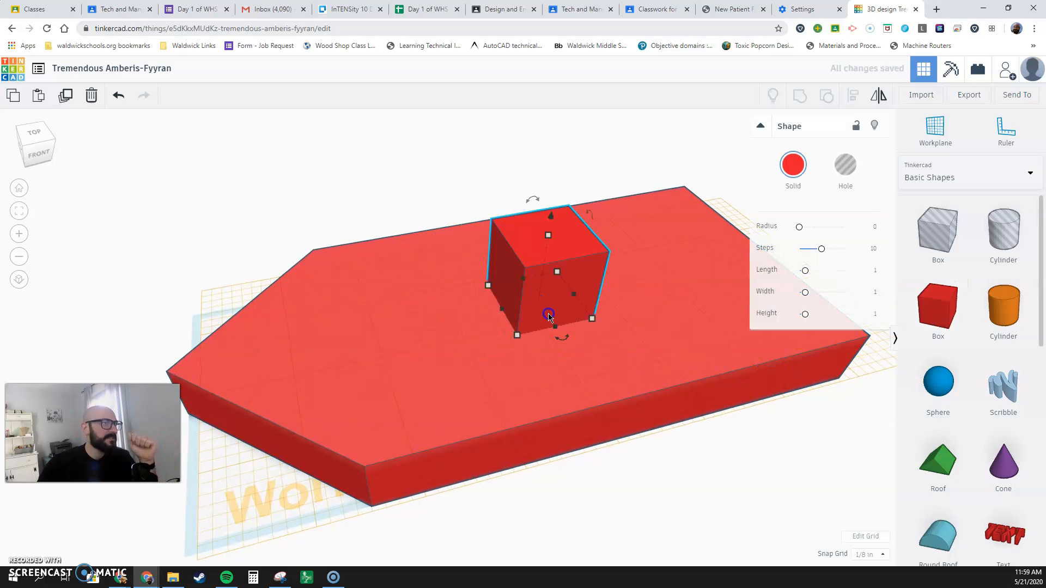
Step: Resize the new box's base to 2.5 in across the block and 3.75 in along its length
left_click(517, 337)
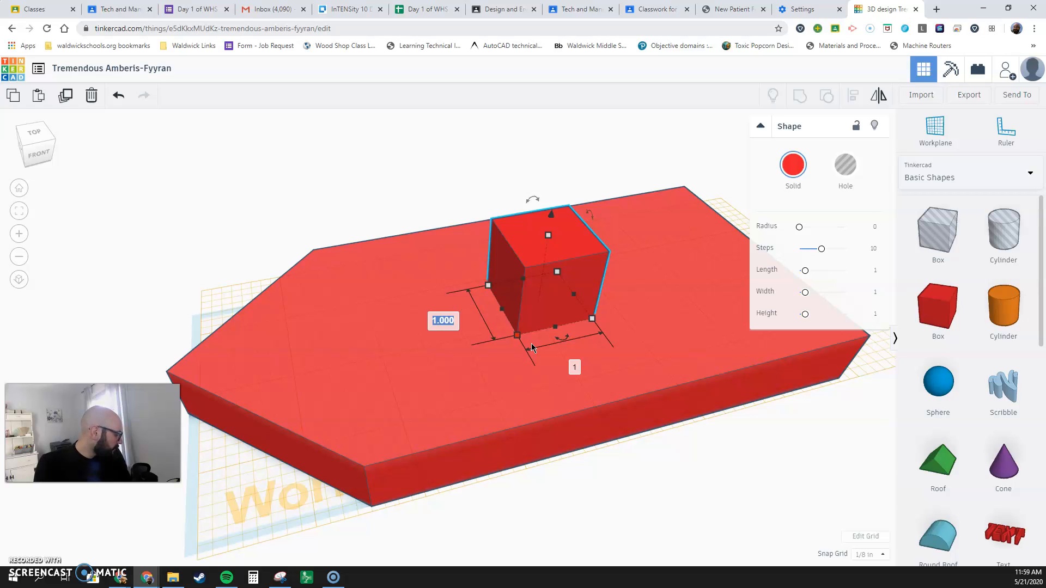
type("2.5")
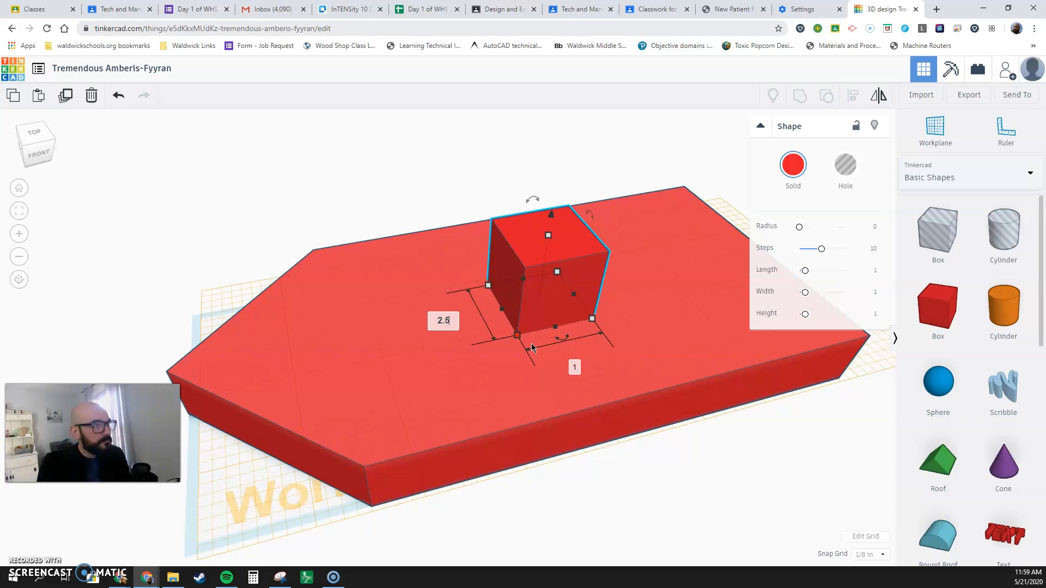
key("Tab")
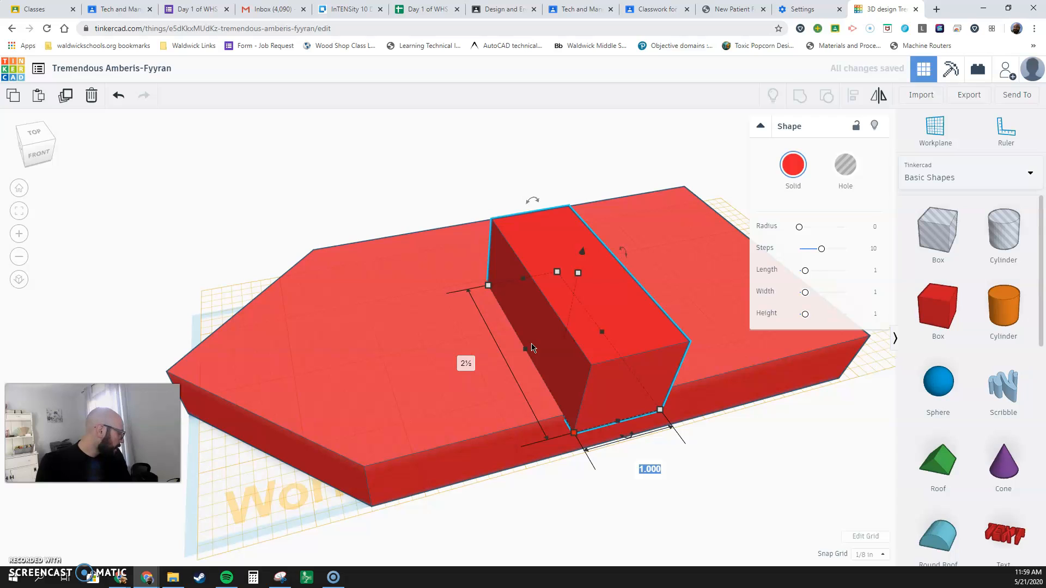
type("3.75")
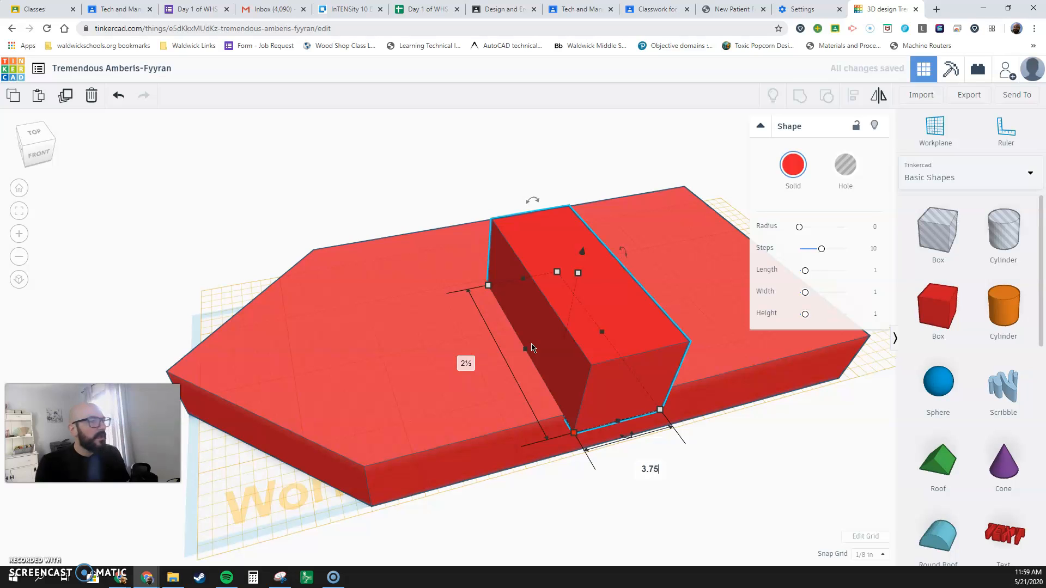
key("Return")
Step: Move the resized box to the block's flat end and nudge it back towards the pointed end
left_click_drag(608, 344, 717, 243)
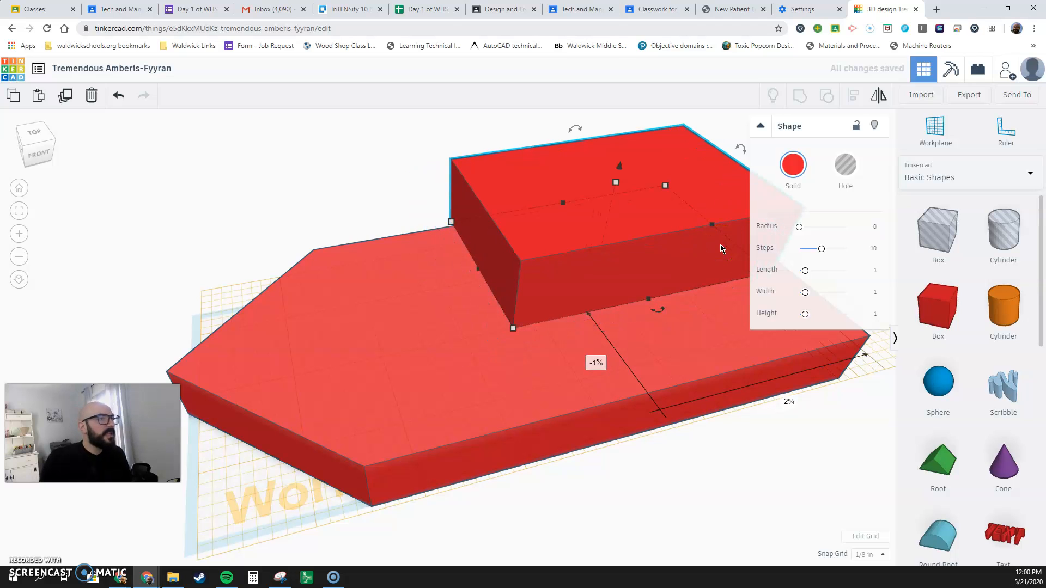
middle_click_drag(681, 395, 500, 379)
key("Right")
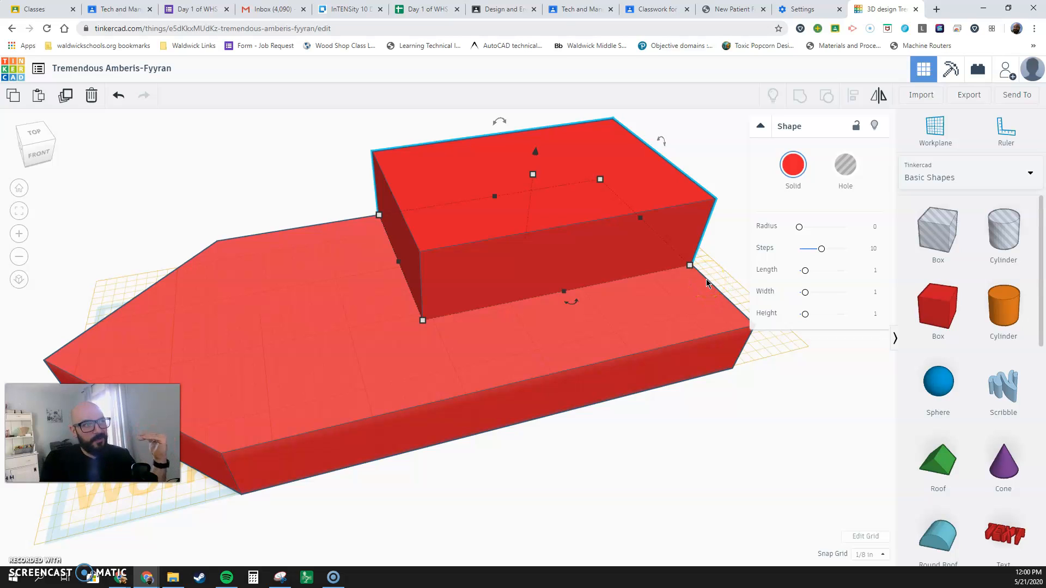
key("Left")
key("Left")
key("Left")
key("Left")
key("Left")
key("Left")
key("Left")
key("Left")
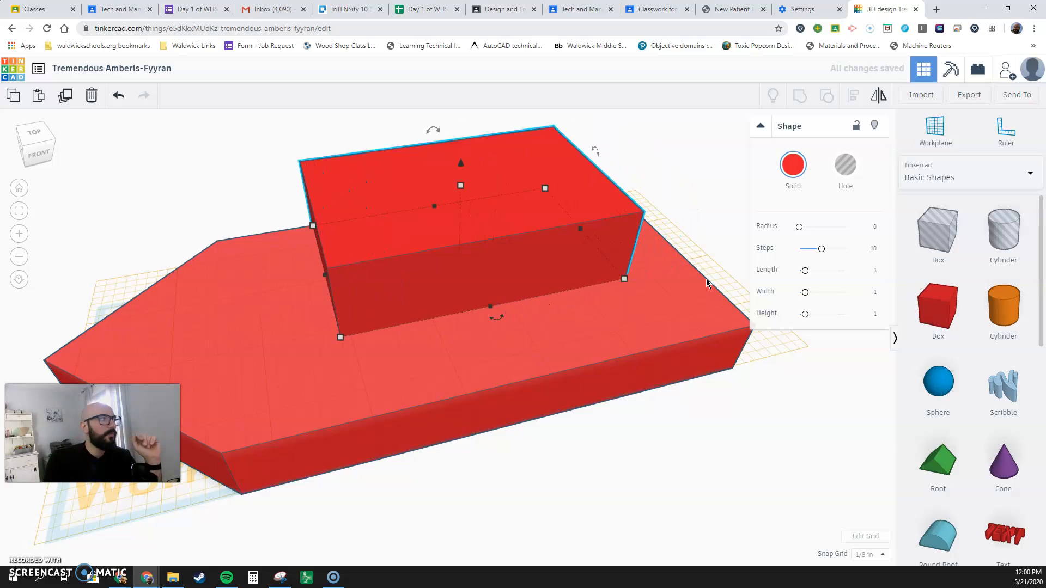
Step: Shift the box away from the block's back long edge so that it sits within the block's outline
left_click(519, 171)
right_click_drag(519, 175, 526, 271)
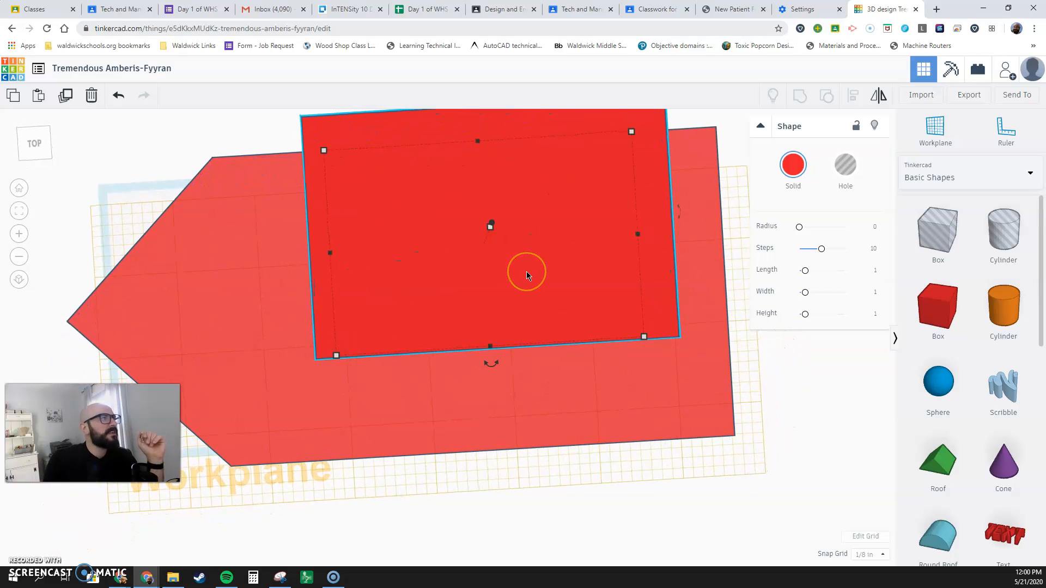
key("Down")
key("Down")
key("Down")
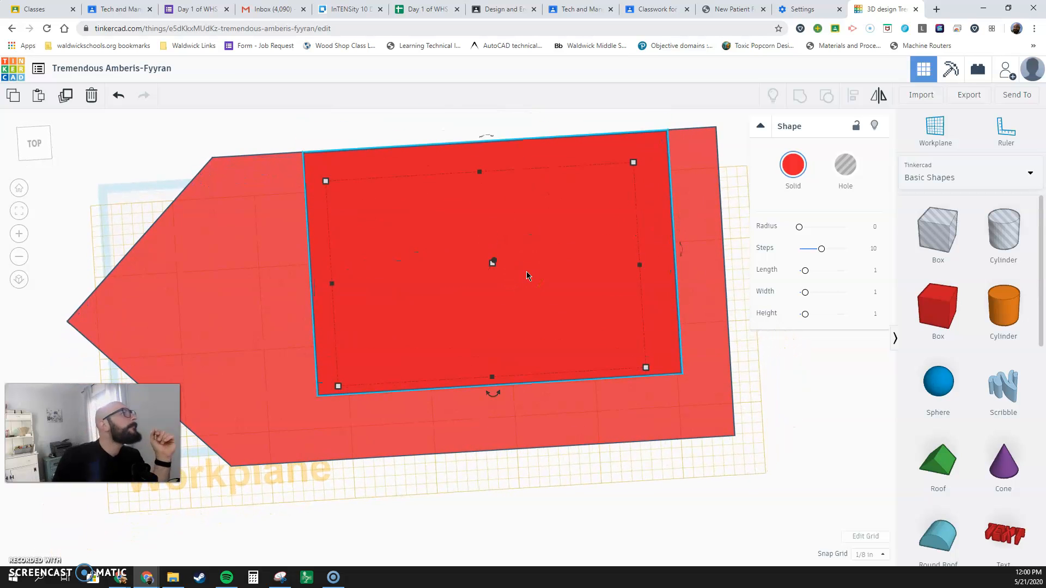
Step: Try to centre the box across the block's width by shifting it to the long edge and back inward
right_click_drag(716, 358, 385, 235)
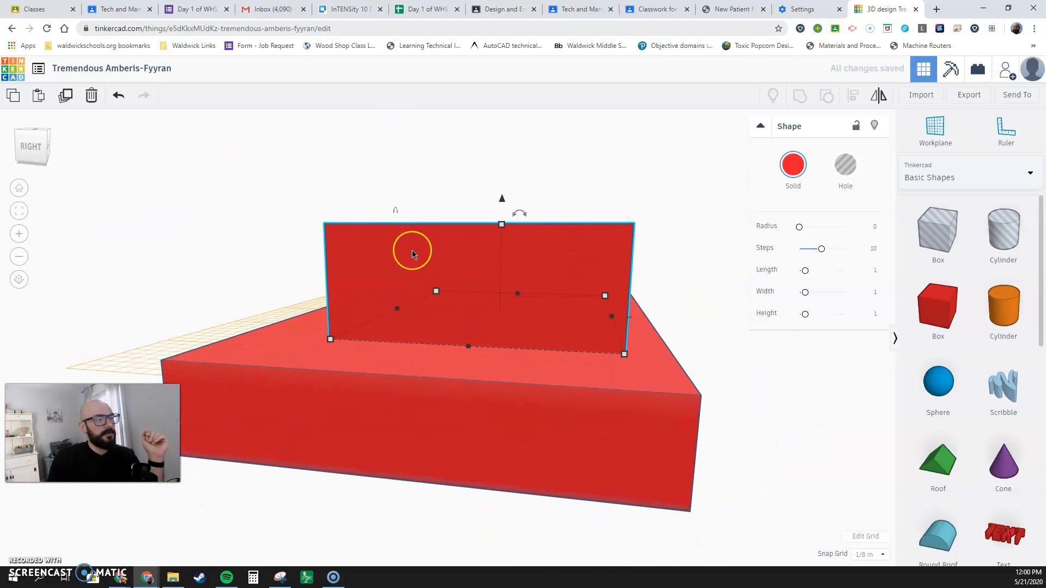
key("Right")
key("Right")
key("Right")
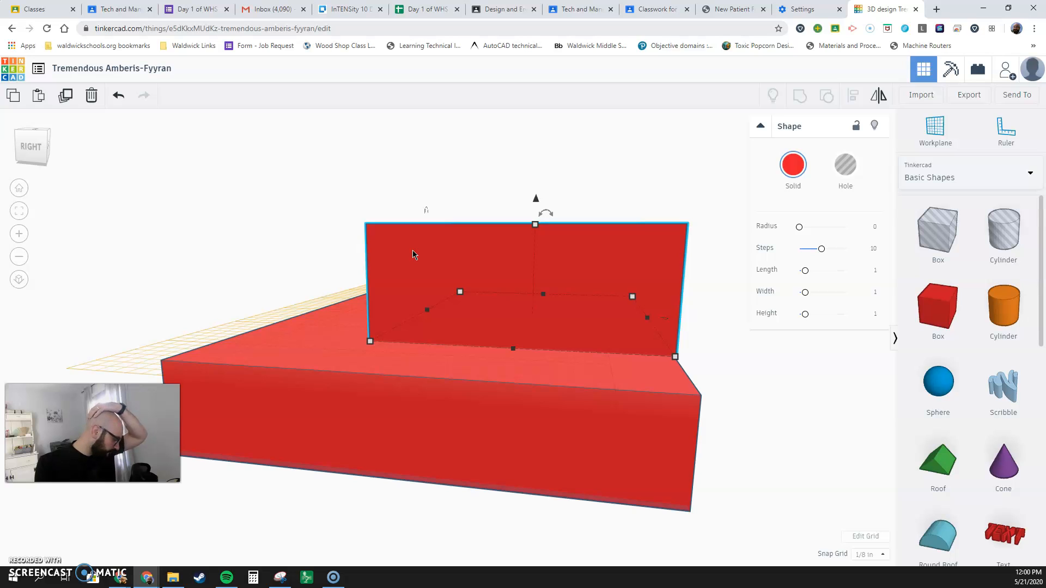
key("Left")
key("Left")
key("Left")
key("Left")
key("Left")
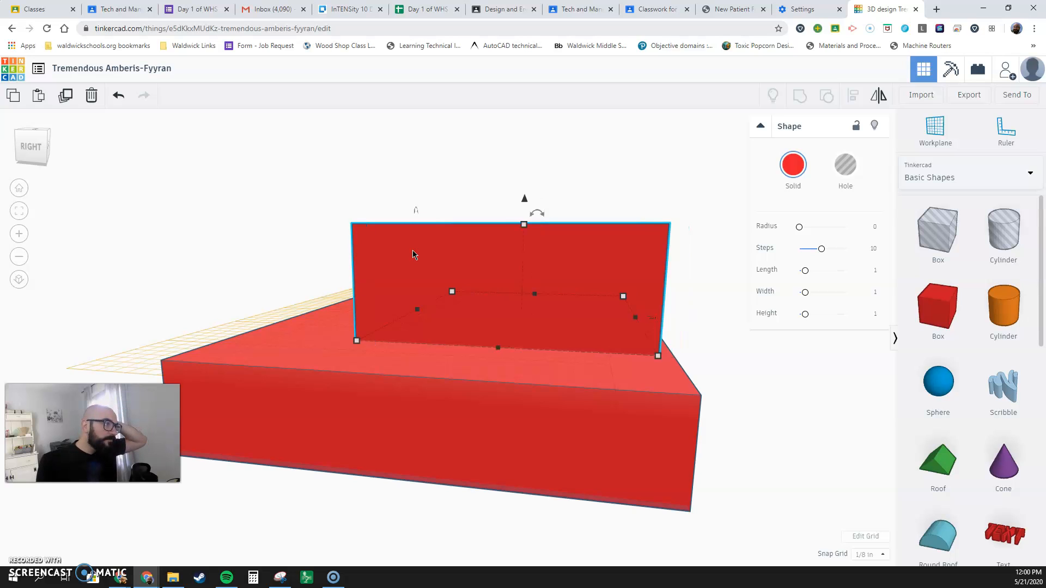
key("Right")
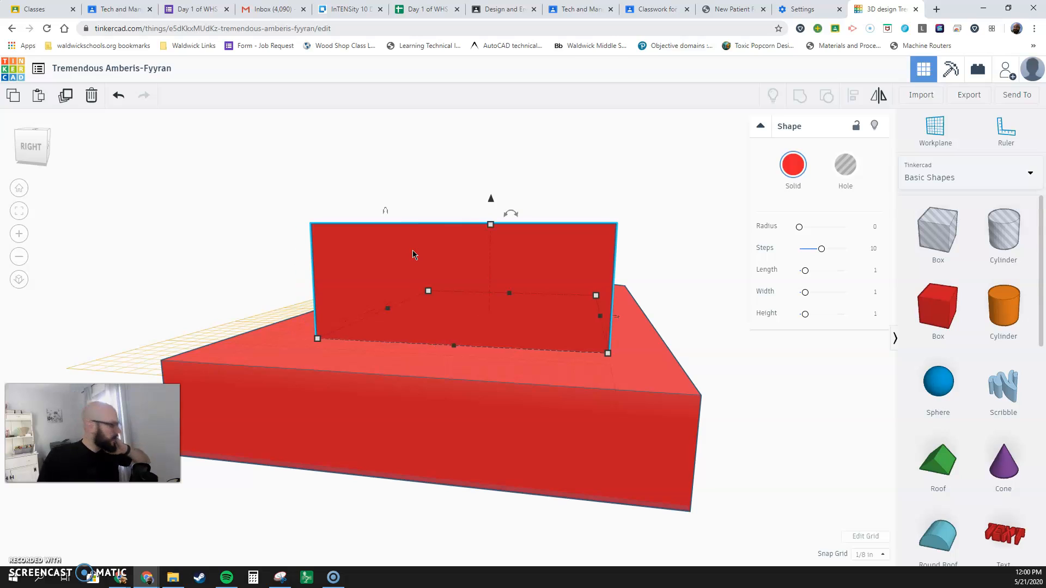
Step: Centre the box across the block's width by nudging it in snap-grid increments
left_click(405, 268)
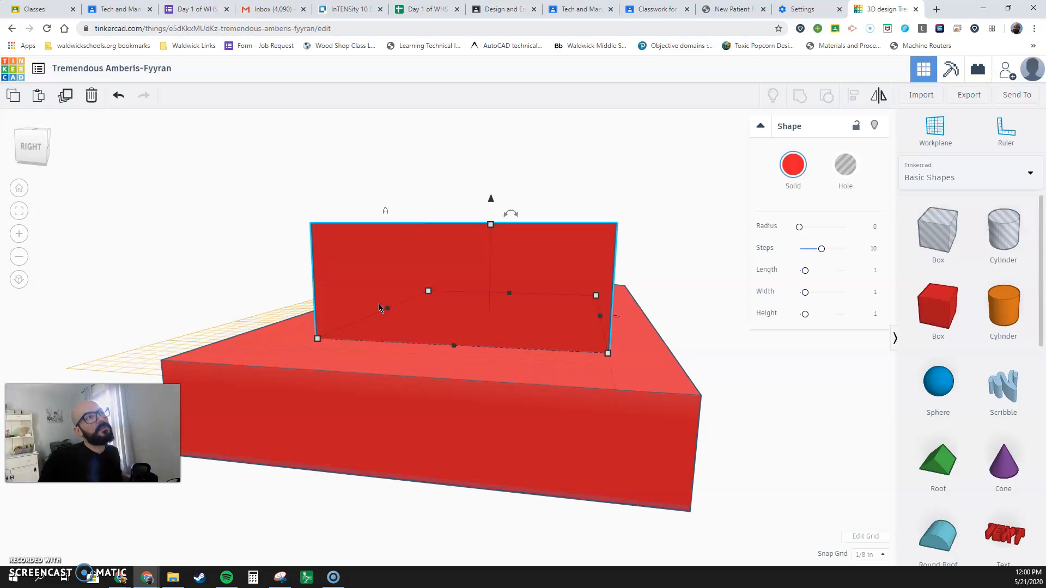
left_click_drag(416, 310, 599, 344)
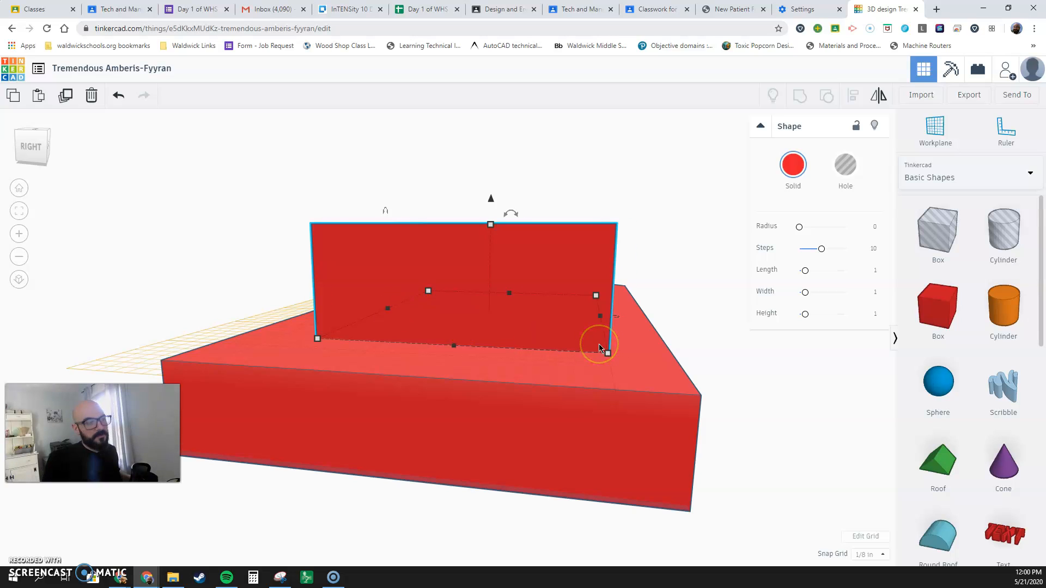
key("Left")
key("Left")
key("Left")
key("Left")
key("Left")
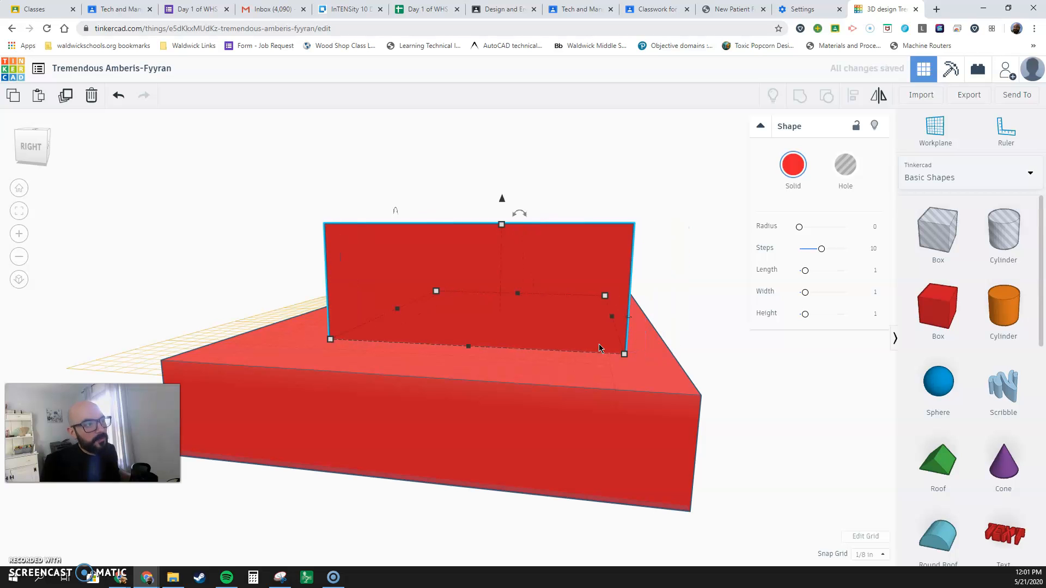
Step: Set the upper box's height to .75 in
right_click_drag(388, 365, 538, 403)
scroll(537, 404, "down", 3)
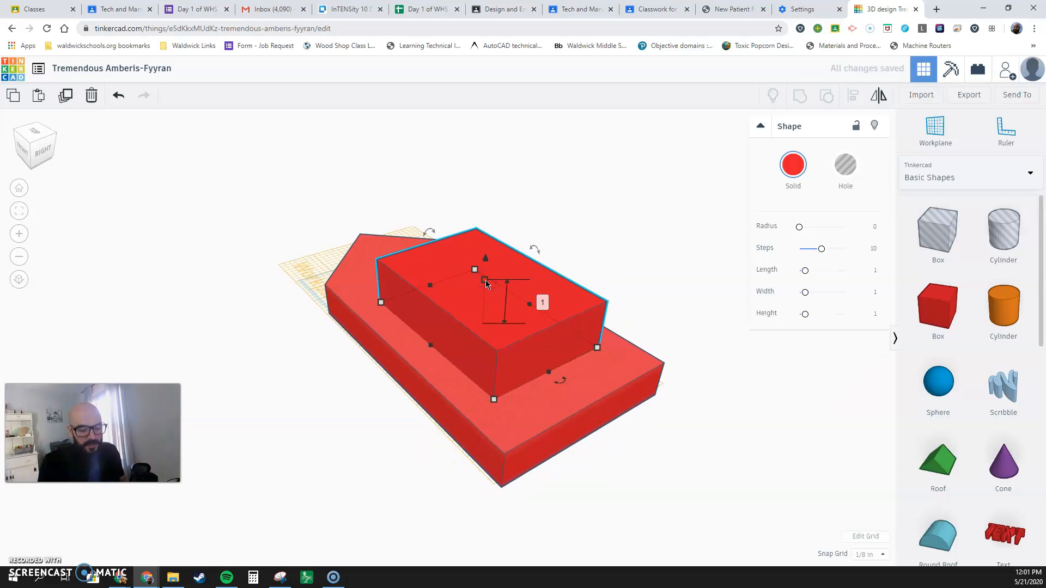
key("Tab")
type(".75")
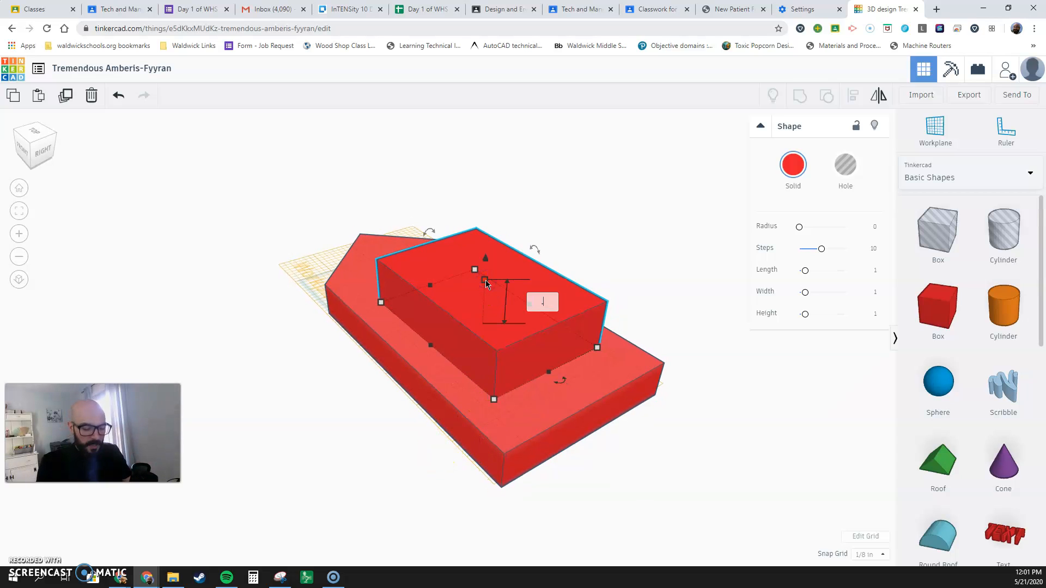
key("Return")
right_click_drag(521, 259, 483, 444)
left_click(672, 407)
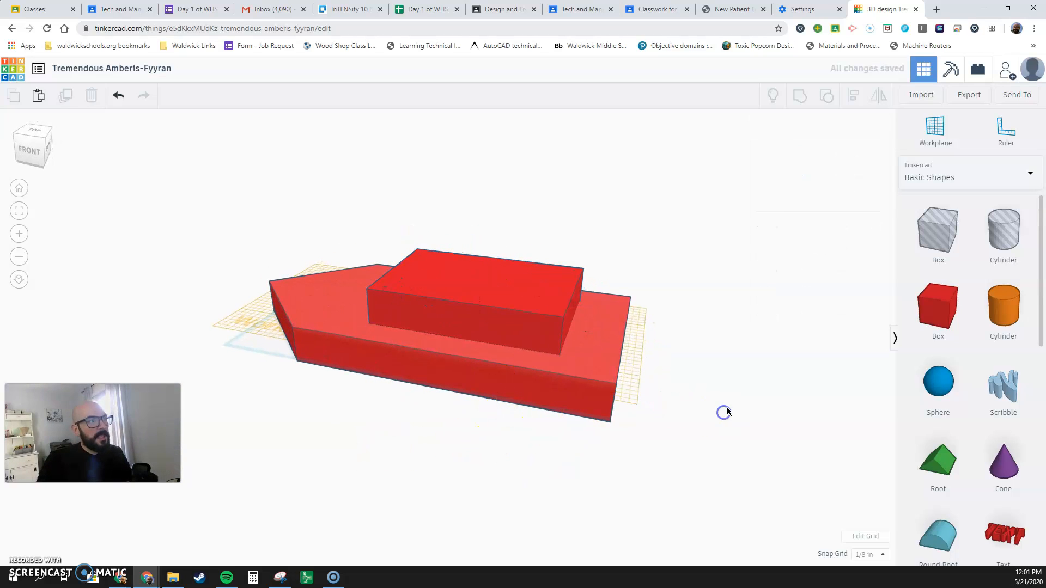
Step: Place a solid cylinder at the block's pointed tip and set its height to 5 in
left_click_drag(1004, 308, 271, 282)
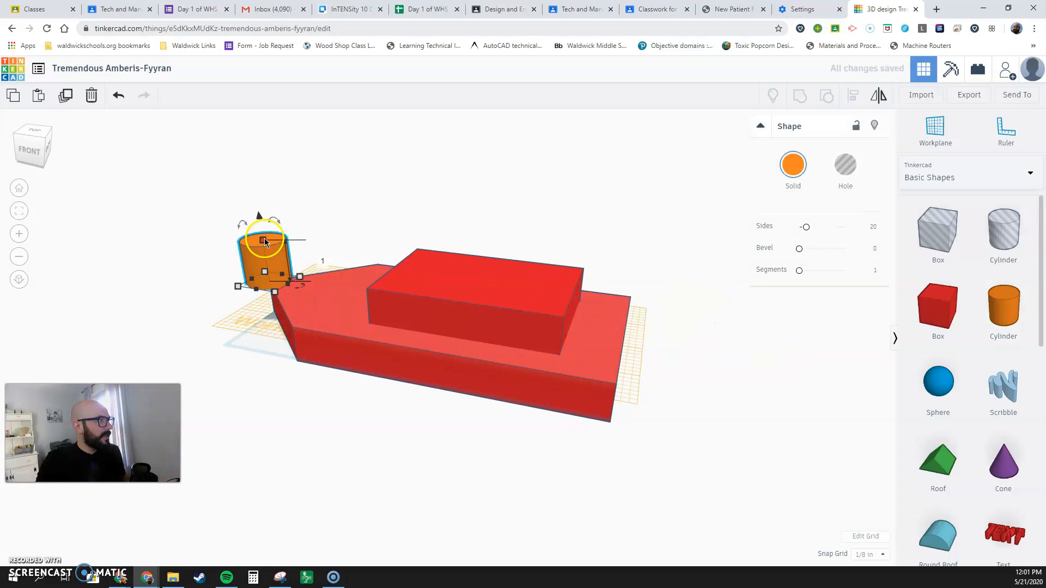
left_click(321, 260)
type("5")
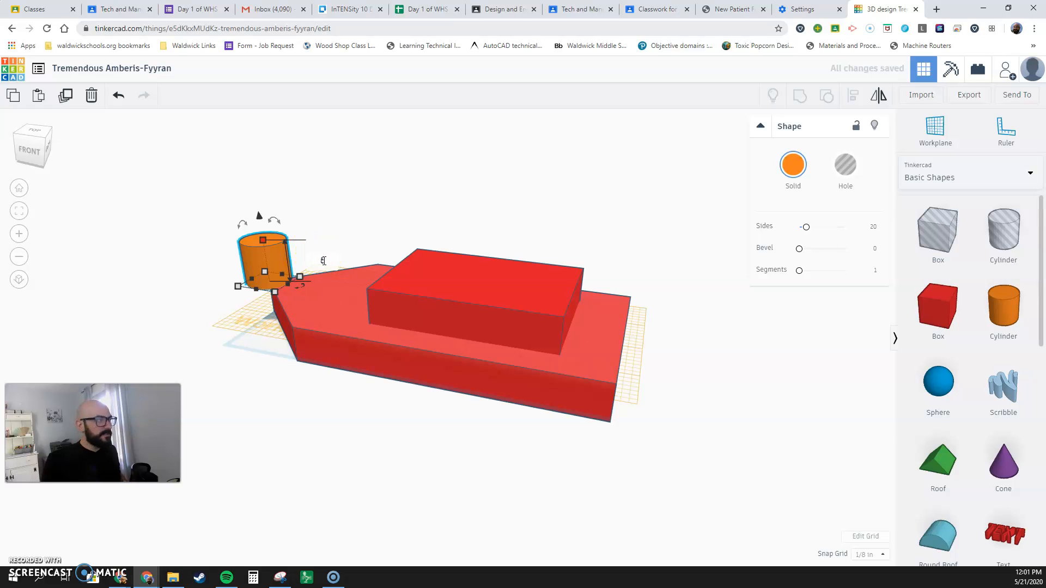
key("Return")
Step: Resize the cylinder's base to 1/4 in by .25 in
mouse_move(278, 297)
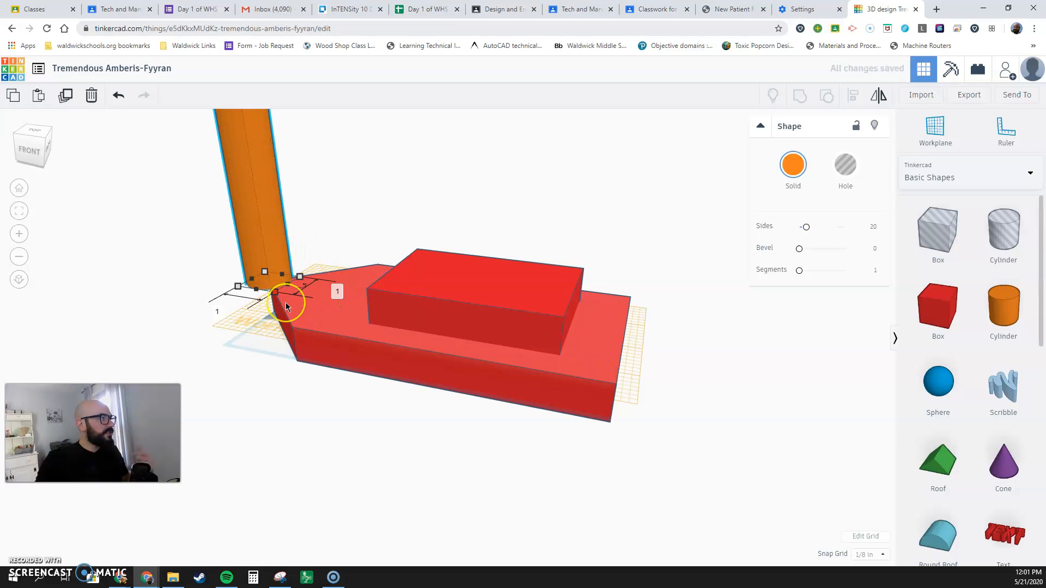
key("Tab")
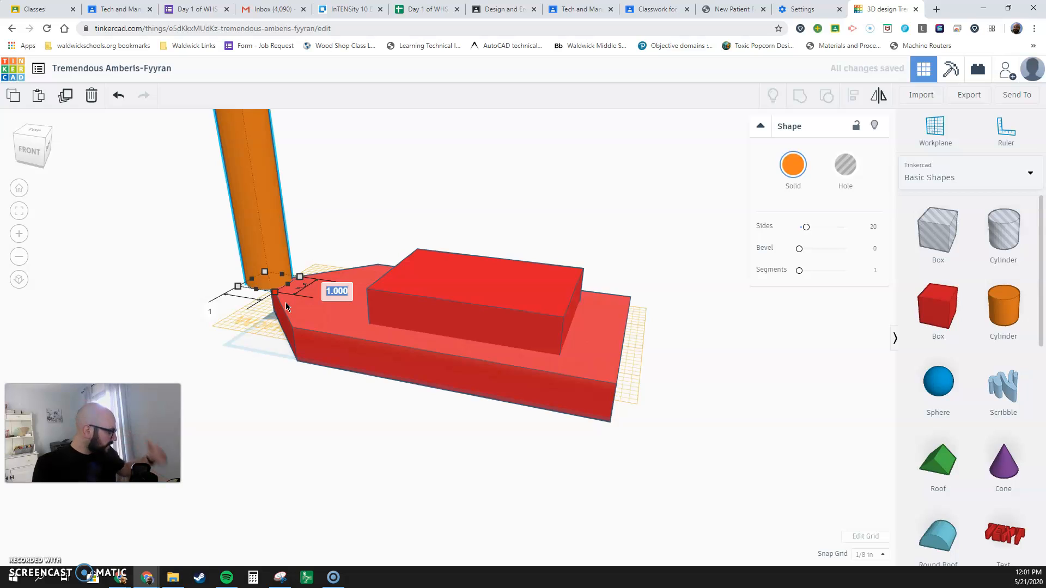
type("1/4")
key("Tab")
type(".25")
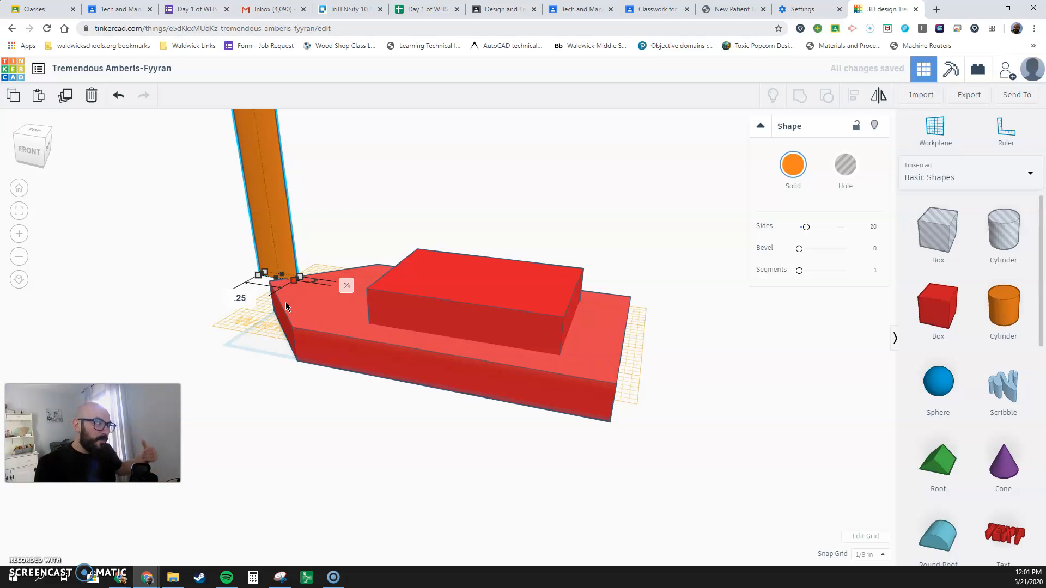
key("Return")
Step: Nudge the thin cylinder into line with the block's pointed tip
middle_click_drag(262, 317, 489, 378)
scroll(490, 378, "up", 1)
scroll(380, 341, "up", 4)
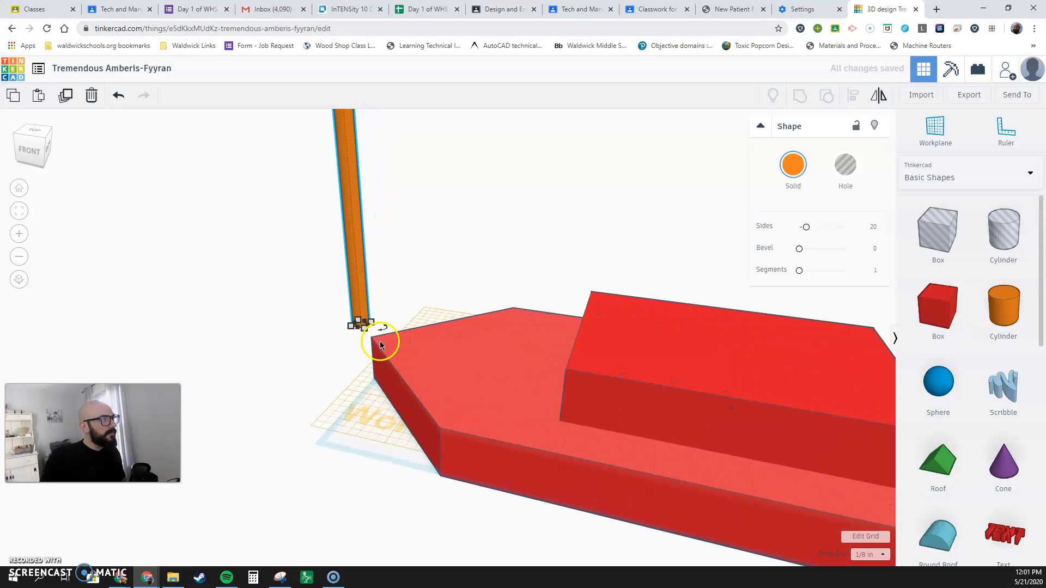
key("Down")
key("Down")
key("Right")
key("Right")
key("Right")
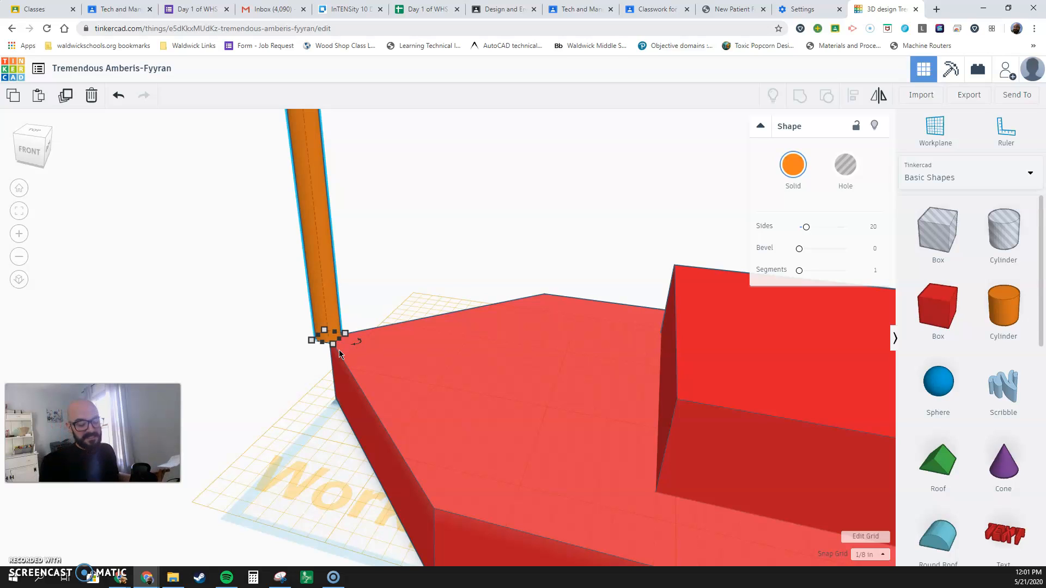
Step: Move the thin cylinder from the tip along the block's length to a spot between the tip and the upper box
key("Right")
key("Right")
key("Right")
key("Right")
key("Right")
key("Right")
key("Right")
key("Right")
key("Right")
key("Right")
key("Right")
key("Right")
key("Right")
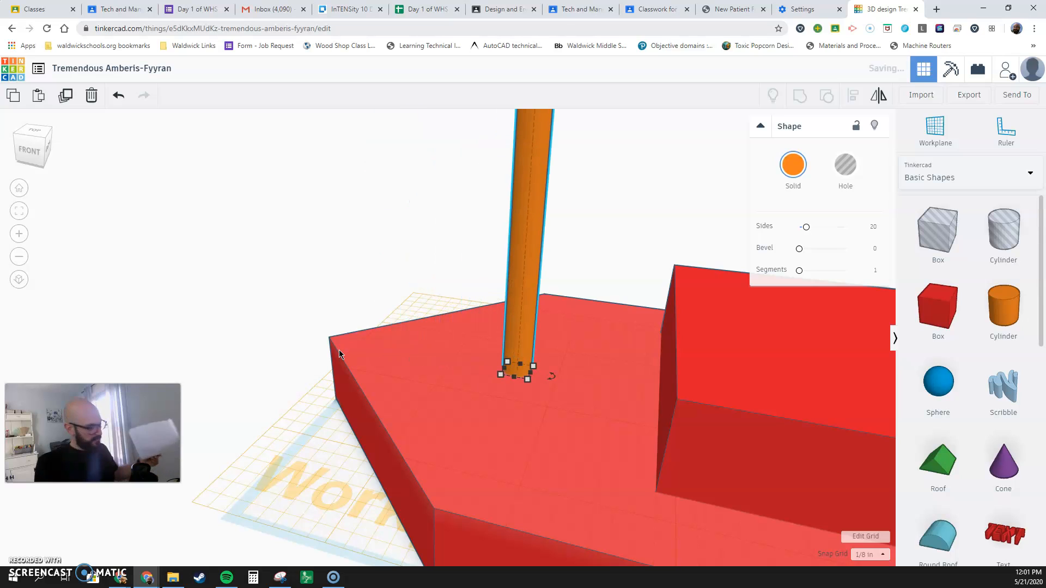
key("Right")
key("Right")
key("Right")
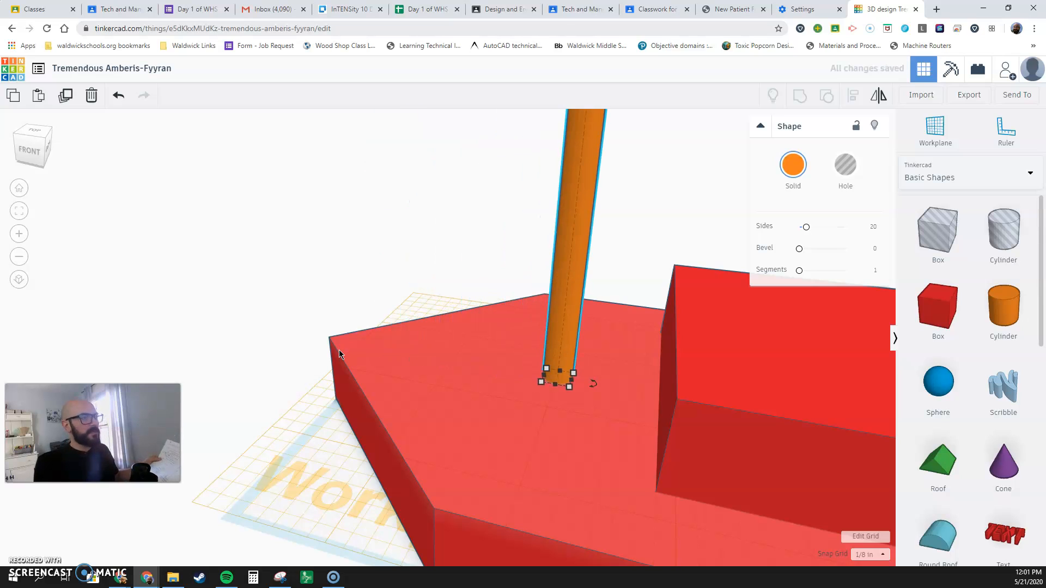
Step: Set the workplane on the cabin box's long side and place a solid cylinder near its front end
scroll(440, 375, "down", 10)
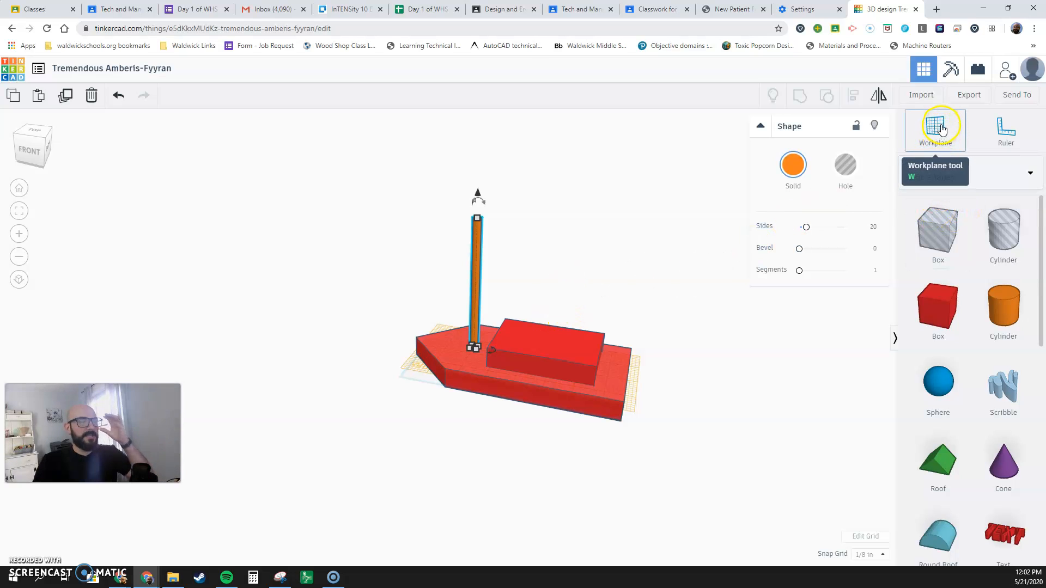
left_click(769, 313)
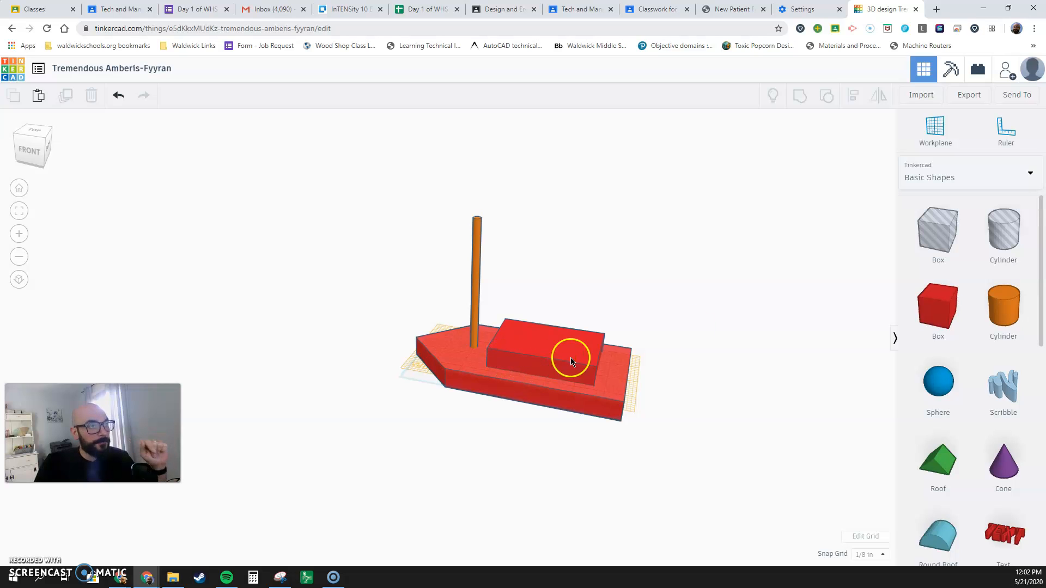
left_click(935, 129)
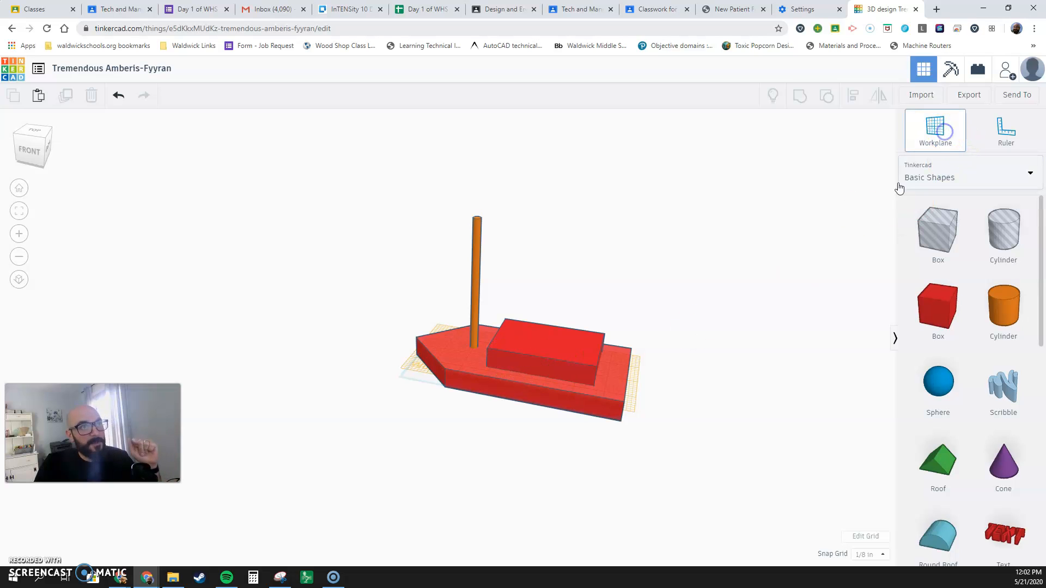
left_click(569, 374)
left_click_drag(1007, 313, 533, 383)
left_click(511, 369)
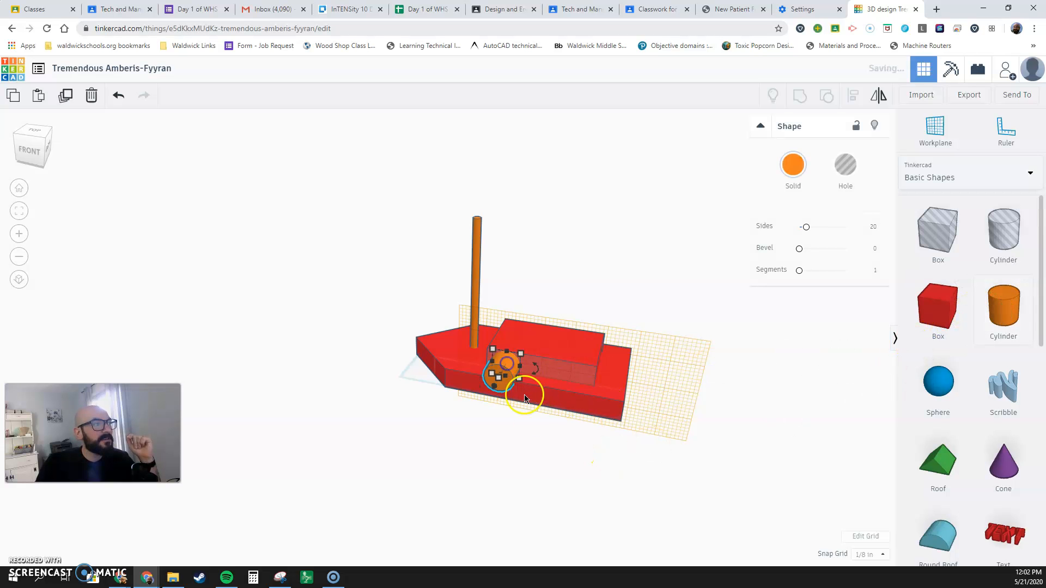
Step: Resize the side cylinder's circular face to .5 in by .5 in
scroll(495, 382, "up", 4)
middle_click_drag(444, 437, 384, 372)
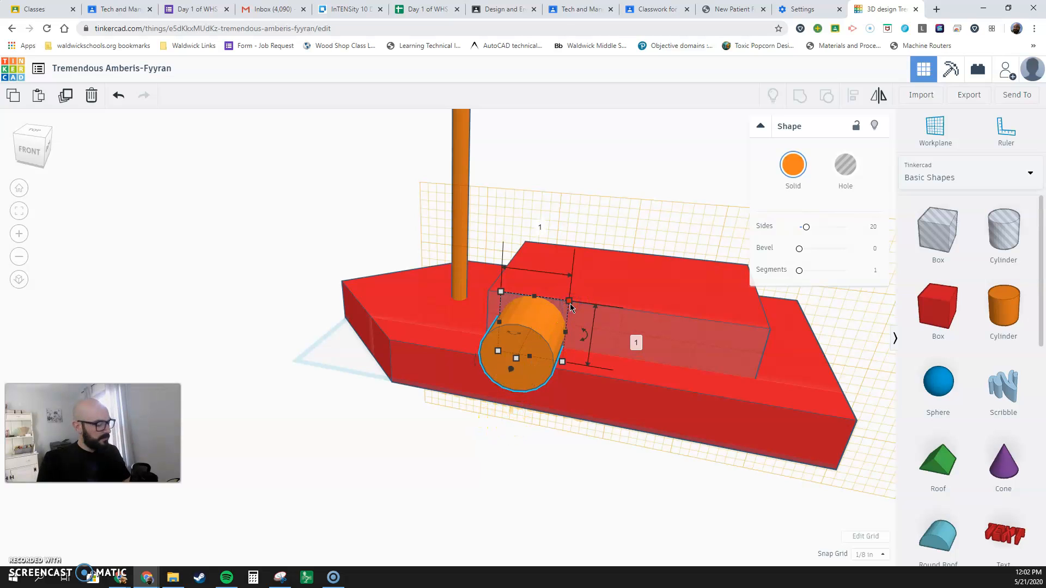
key("Tab")
type(".5")
key("Tab")
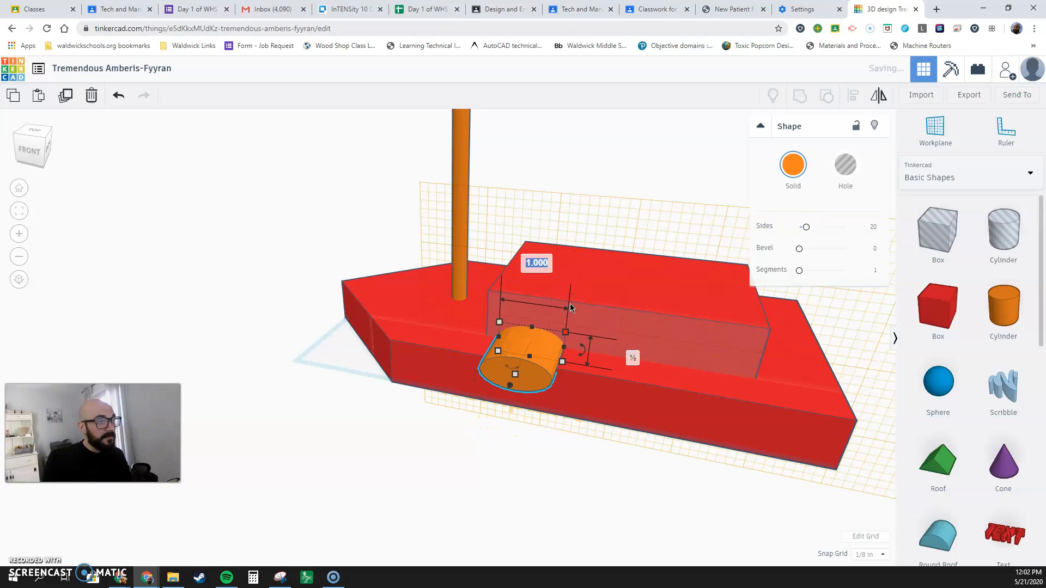
type(".5")
key("Return")
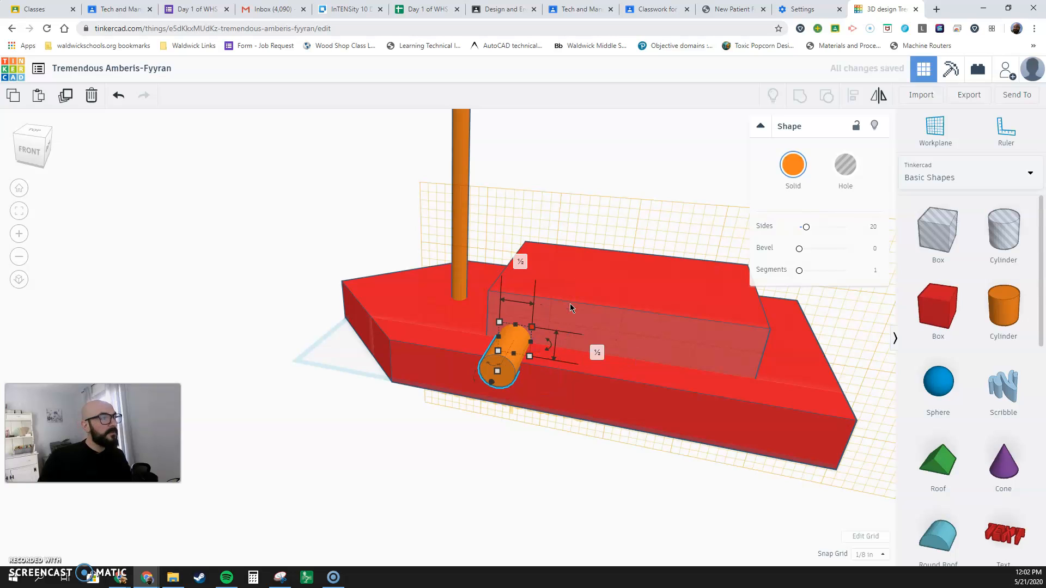
Step: Nudge the small cylinder up the cabin's side face to about the middle of its height
key("Up")
key("Up")
key("Up")
key("Up")
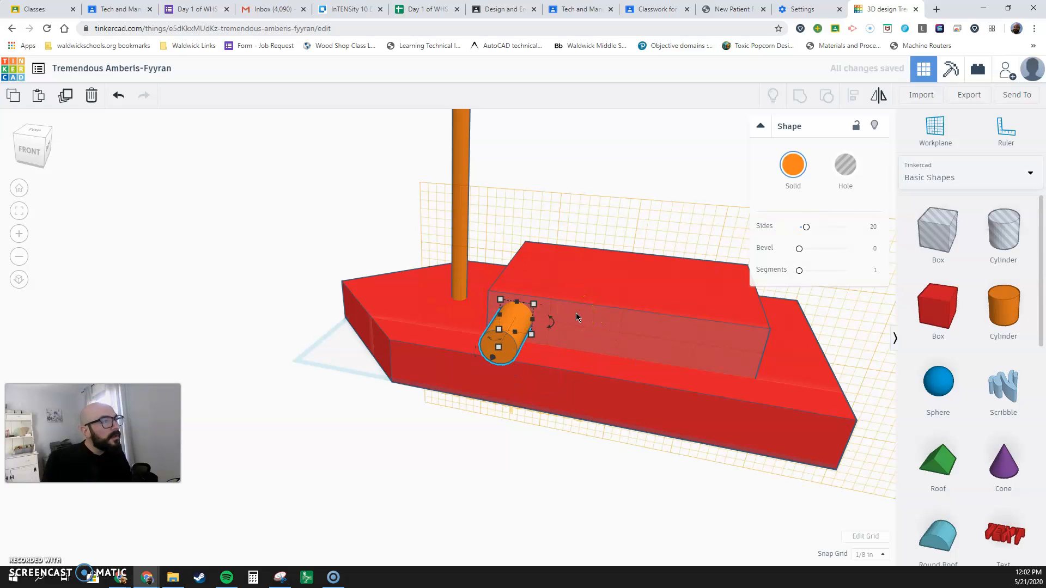
right_click_drag(509, 279, 578, 294)
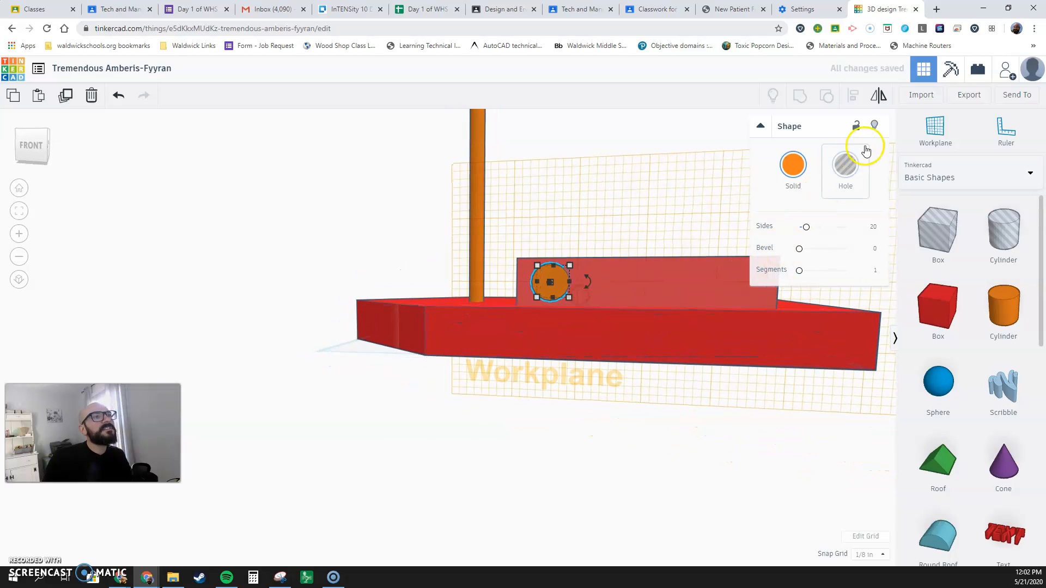
Step: Shift the small cylinder toward the bow until it is centred on the cabin side's front edge
key("Left")
key("Left")
key("Left")
key("Left")
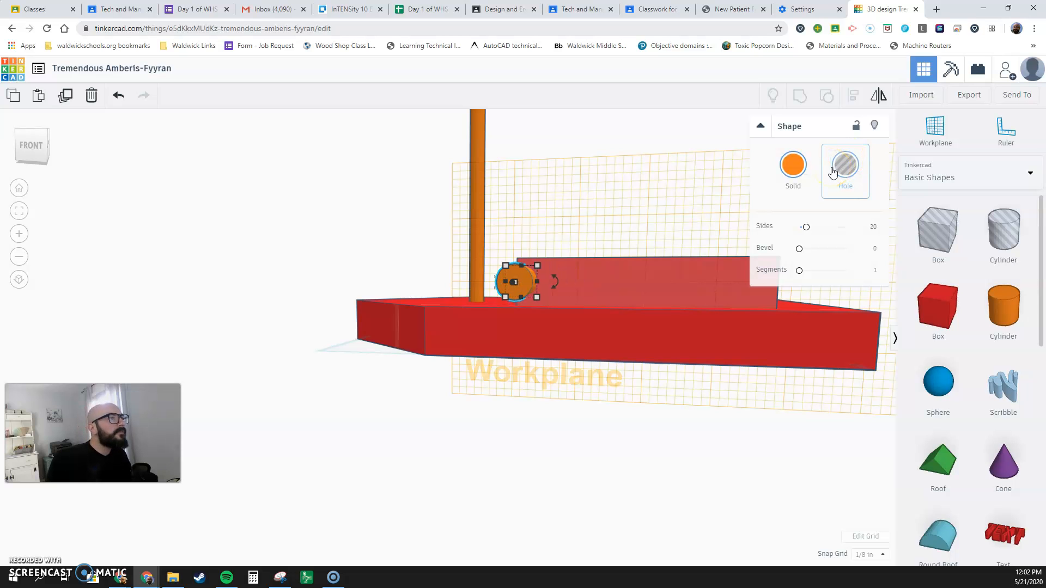
right_click_drag(527, 293, 550, 312)
key("Right")
key("Left")
key("Right")
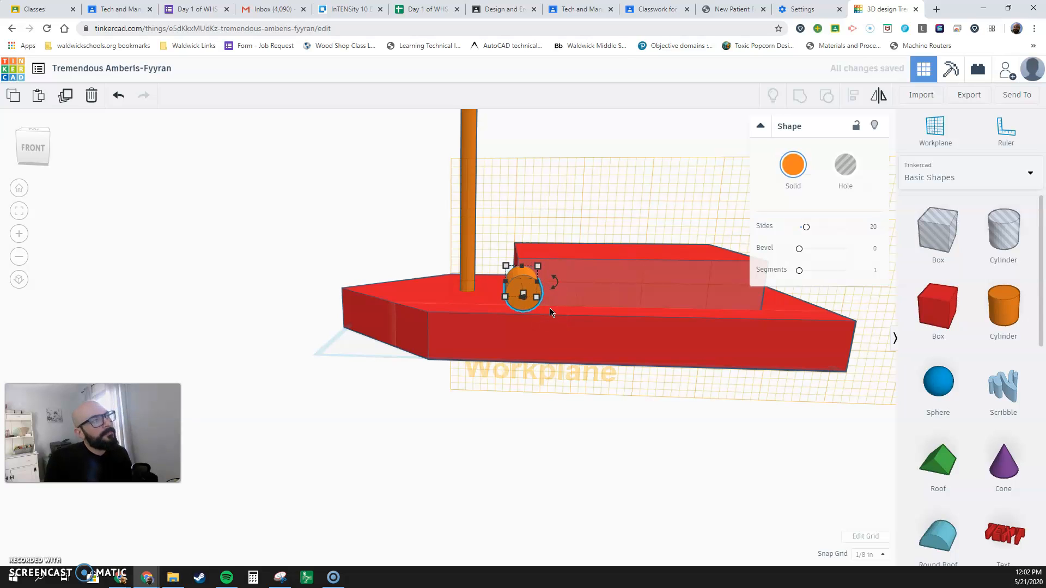
right_click_drag(532, 241, 508, 355)
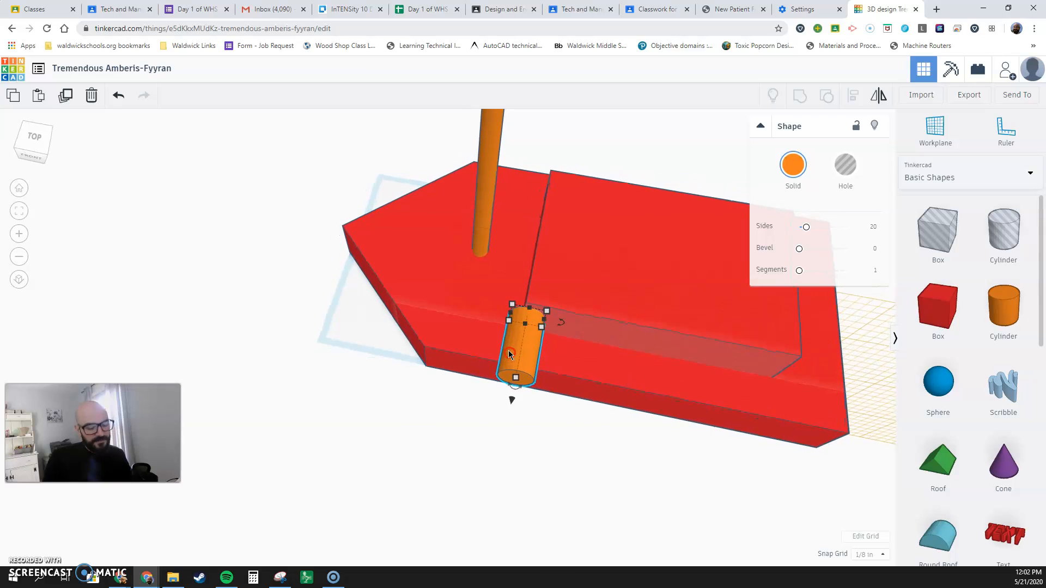
Step: Nudge the small cylinder back along the cabin side, away from its front corner
key("Right")
key("Right")
key("Right")
key("Right")
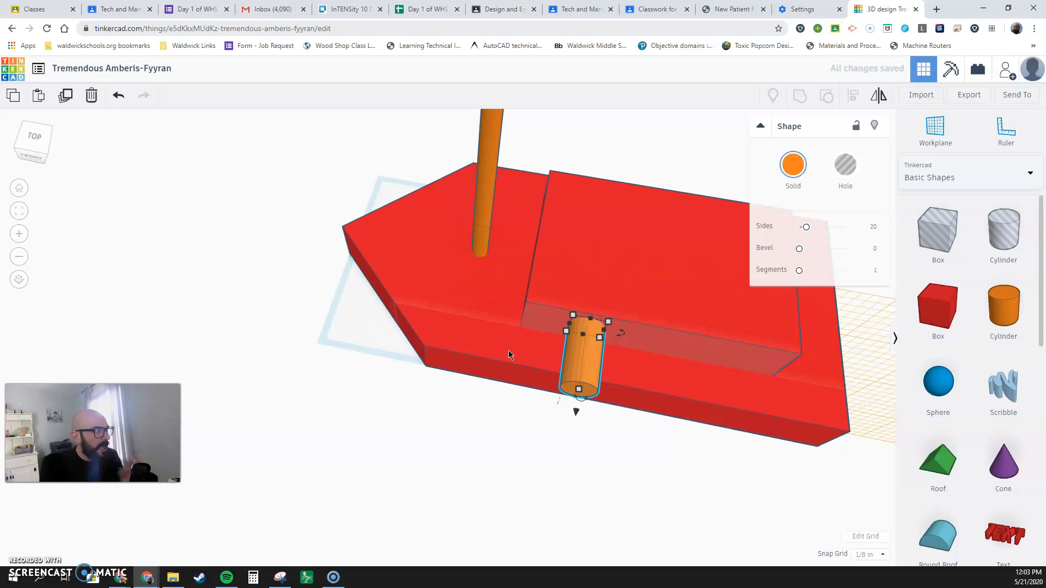
Step: Duplicate the small cylinder and move the copy along the cabin side toward the stern
key("ctrl+d")
key("Right")
key("Right")
key("Right")
key("Right")
key("Right")
key("Right")
key("Right")
key("Right")
key("Right")
key("Right")
key("Right")
key("Right")
key("Right")
key("Right")
key("Right")
key("Right")
key("Right")
key("Right")
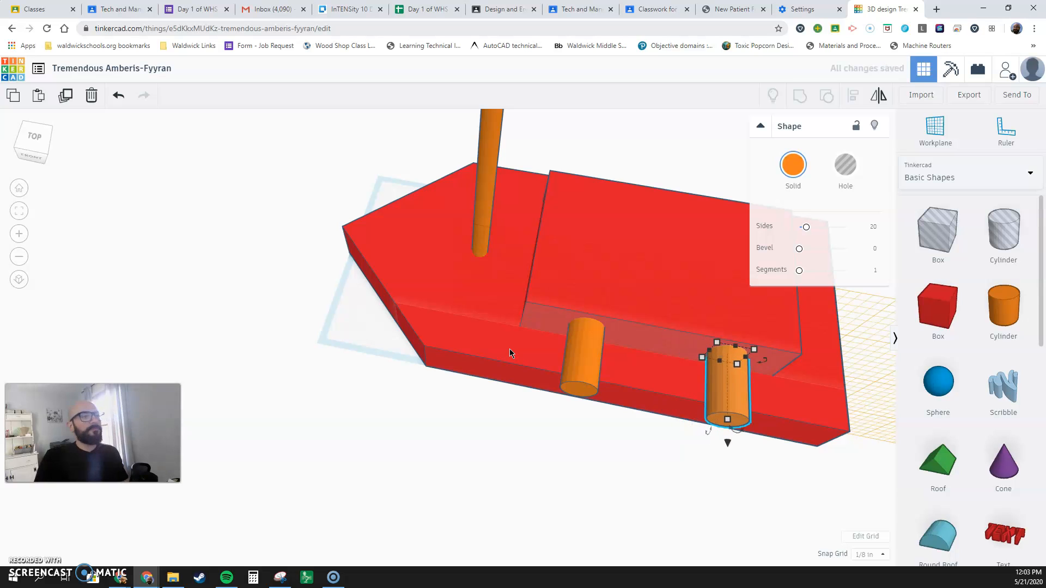
Step: Turn both side cylinders into holes
left_click(587, 379, "shift")
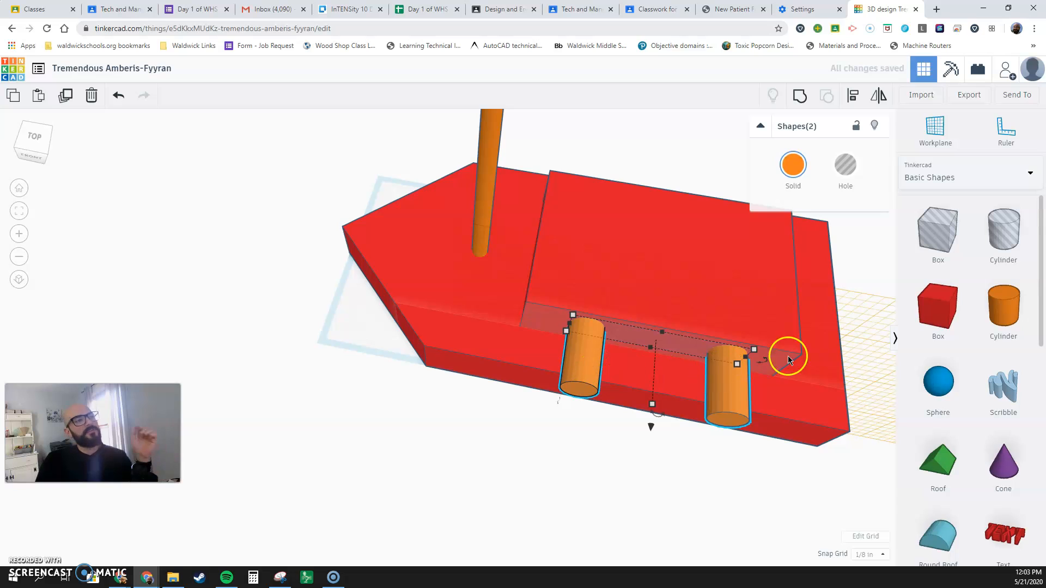
left_click(850, 159)
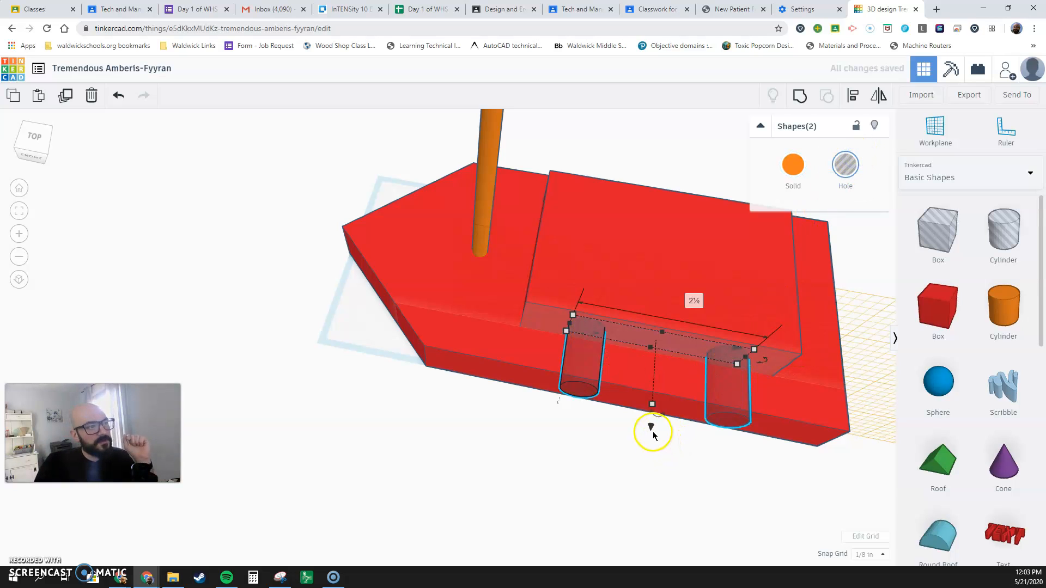
Step: Try lengthening the two hole cylinders and moving them about 3 1/8 in back through the cabin box
left_click_drag(658, 409, 609, 586)
middle_click_drag(647, 375, 642, 282)
left_click_drag(631, 487, 670, 271)
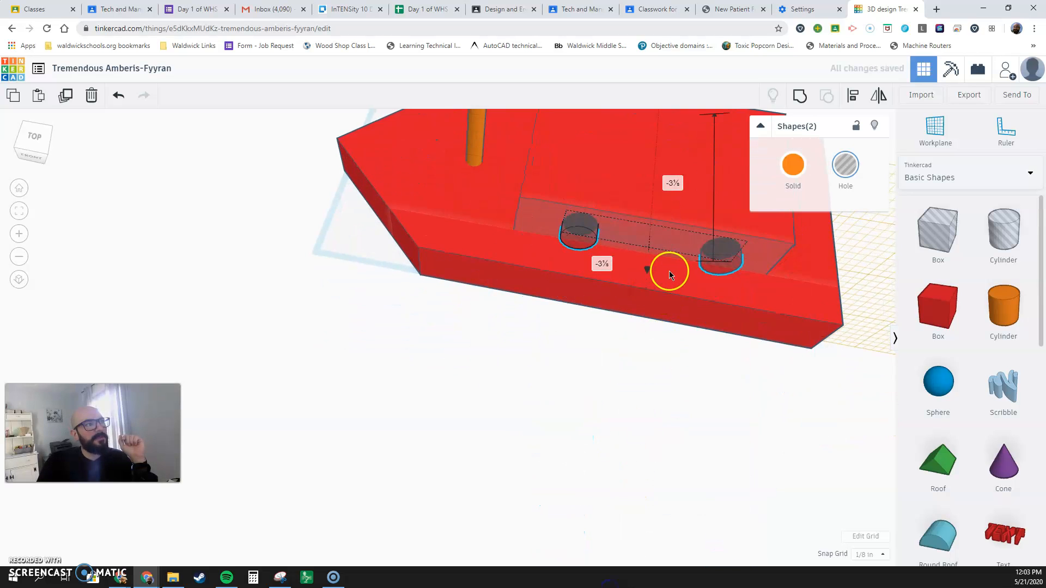
middle_click_drag(628, 331, 463, 397)
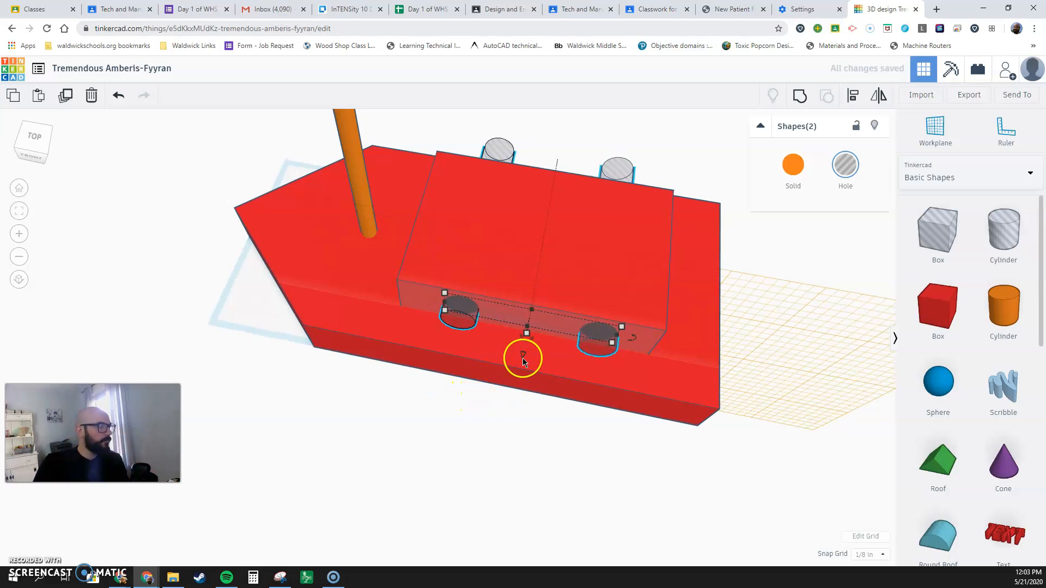
key("ctrl+z")
key("ctrl+z")
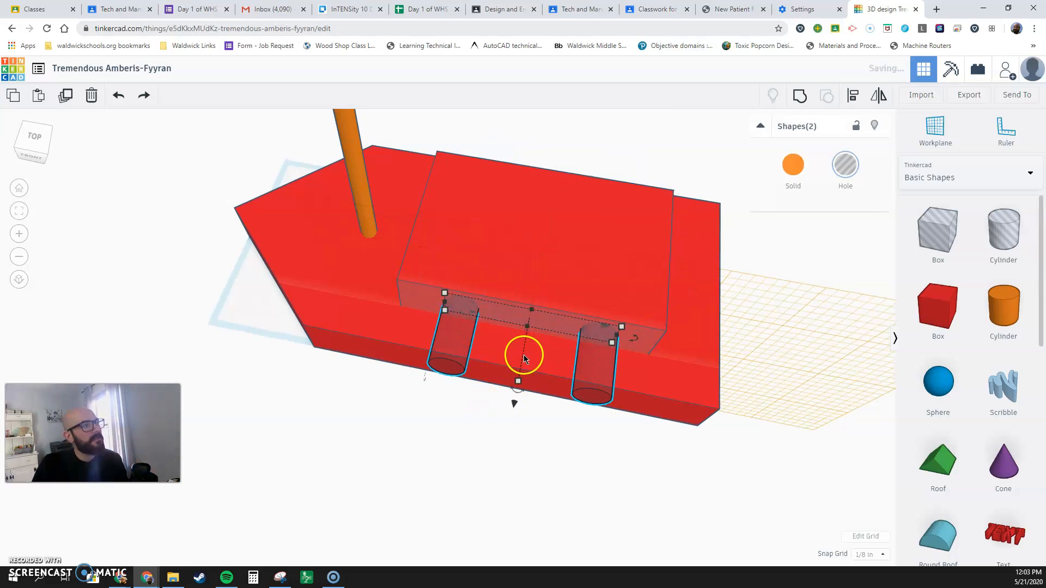
Step: Extend both hole cylinders all the way through the cabin box so they protrude from its far side
scroll(551, 281, "down", 3)
mouse_move(485, 367)
left_mouse_down()
mouse_move(450, 510)
mouse_move(469, 497)
mouse_move(498, 375)
left_mouse_up()
right_click_drag(423, 453, 602, 399)
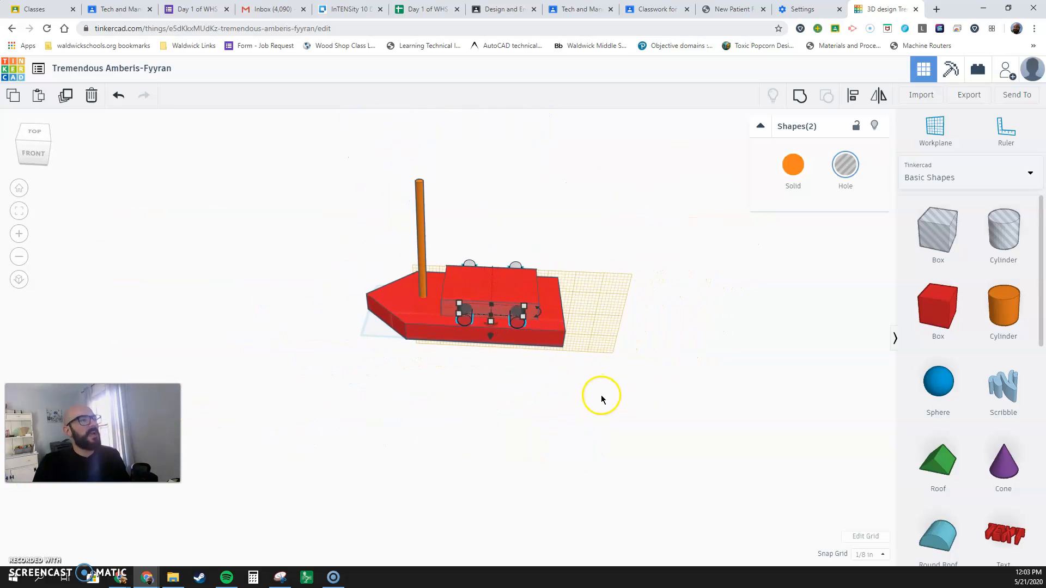
Step: Group the hull, cabin box, mast and both holes into one shape and return the workplane to the ground grid
left_click_drag(330, 163, 669, 419)
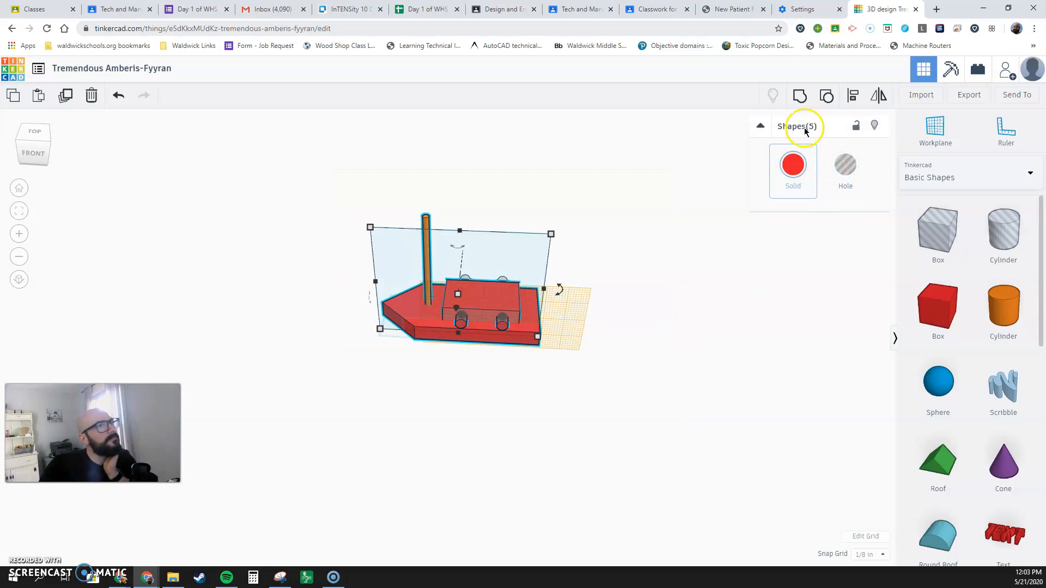
left_click(799, 95)
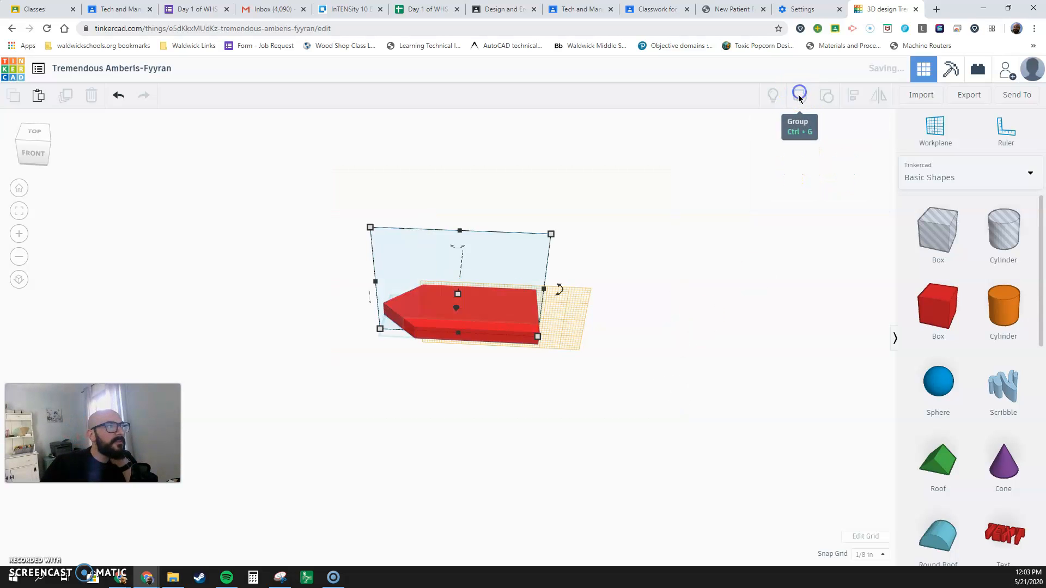
right_click_drag(485, 304, 525, 346)
scroll(525, 346, "up", 5)
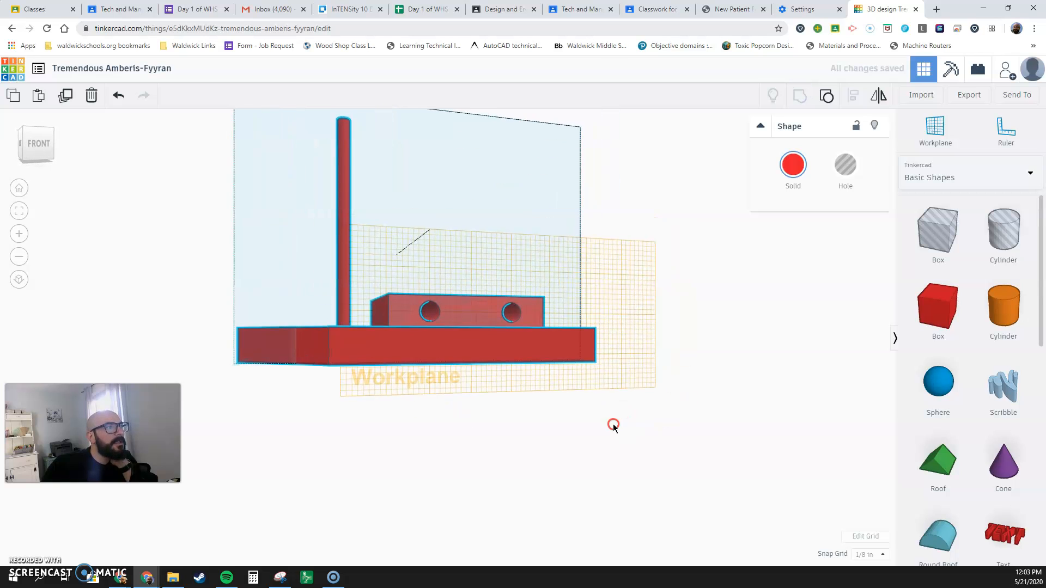
left_click(941, 126)
left_click(587, 389)
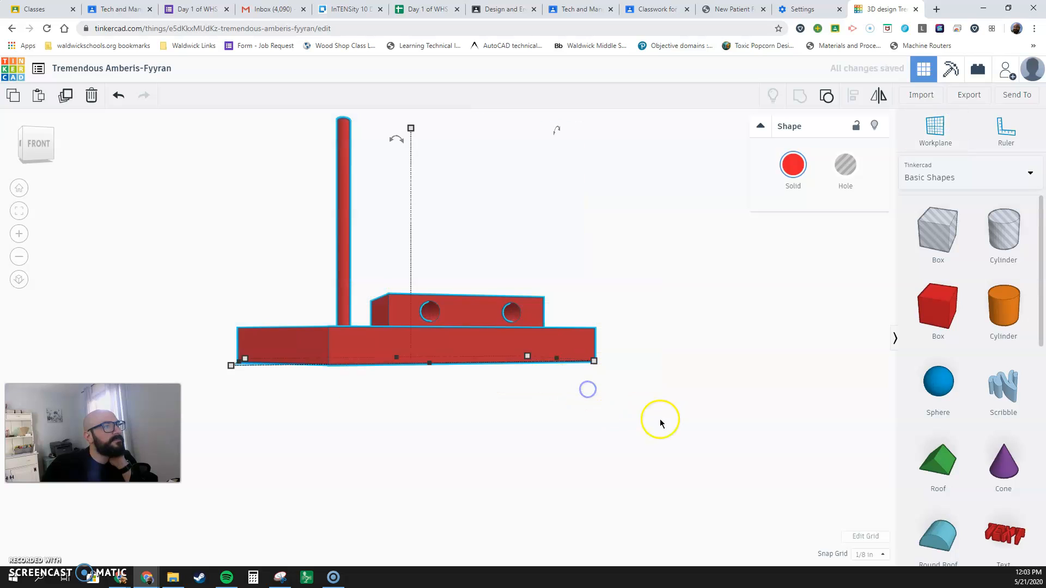
Step: Inspect the grouped boat from the right, the top and angled views
right_click_drag(656, 368, 609, 384)
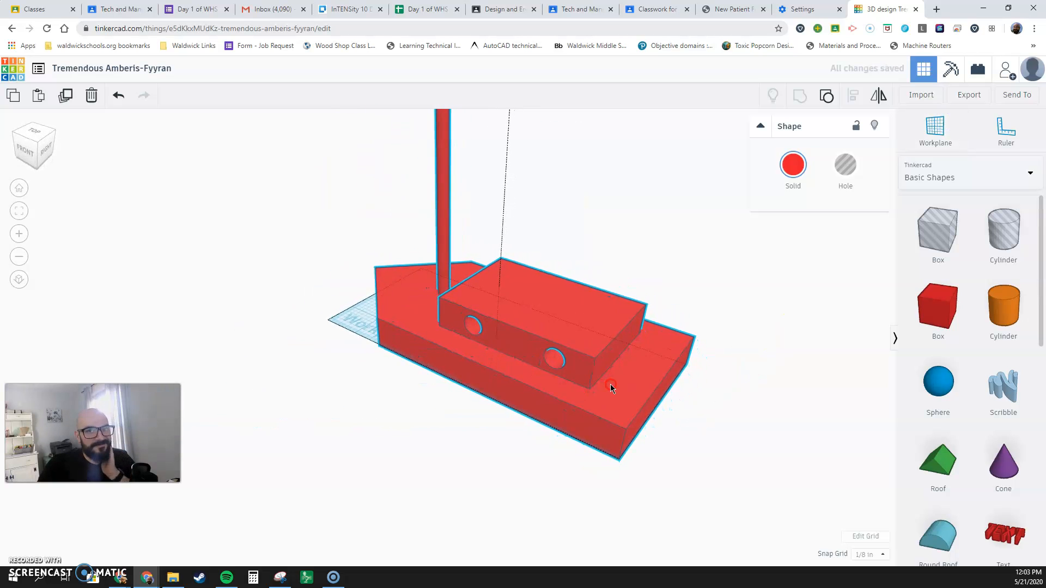
left_click(210, 211)
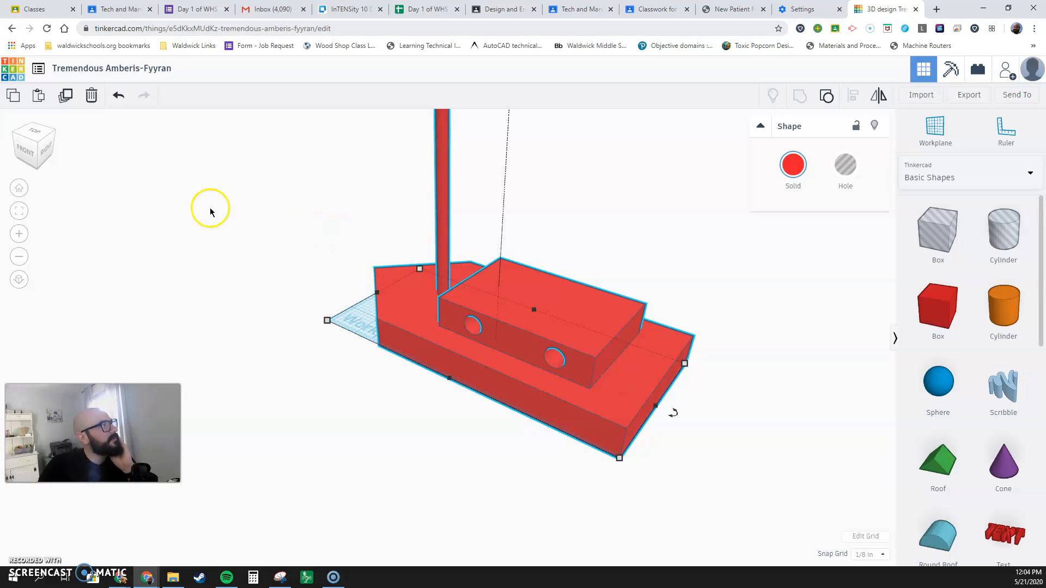
left_click(26, 152)
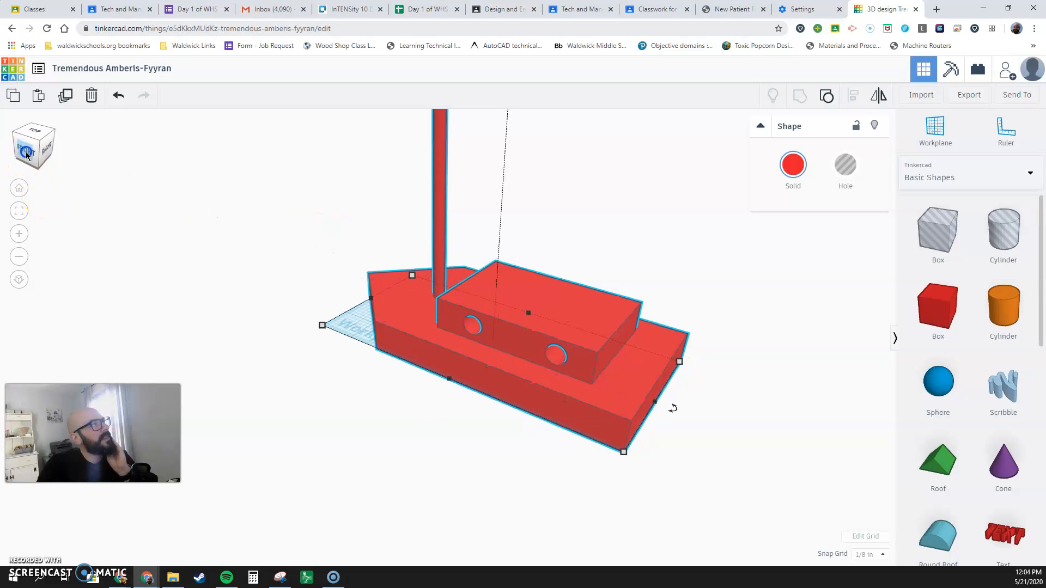
left_click(59, 145)
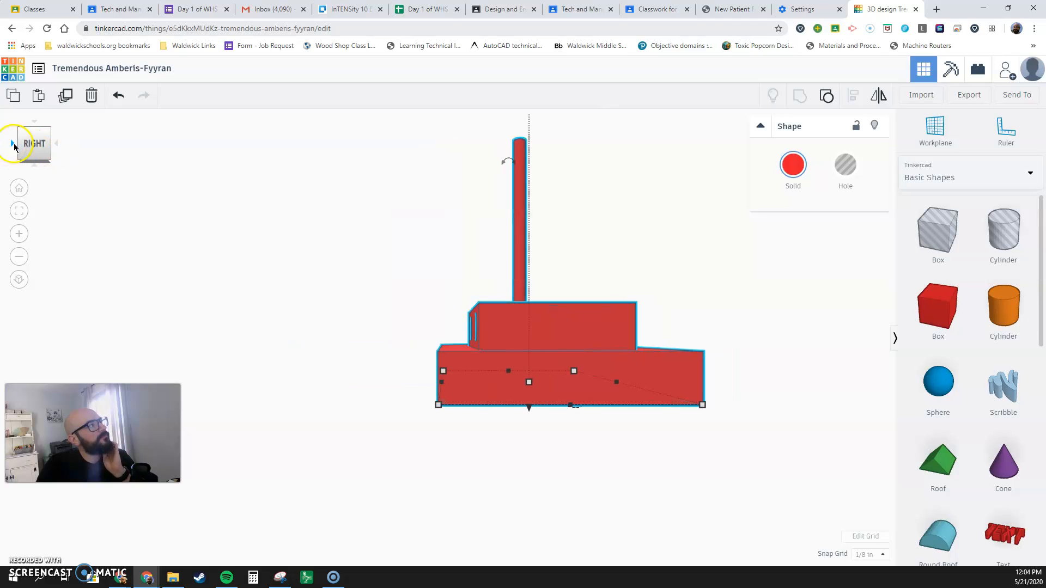
left_click(14, 144)
left_click(36, 124)
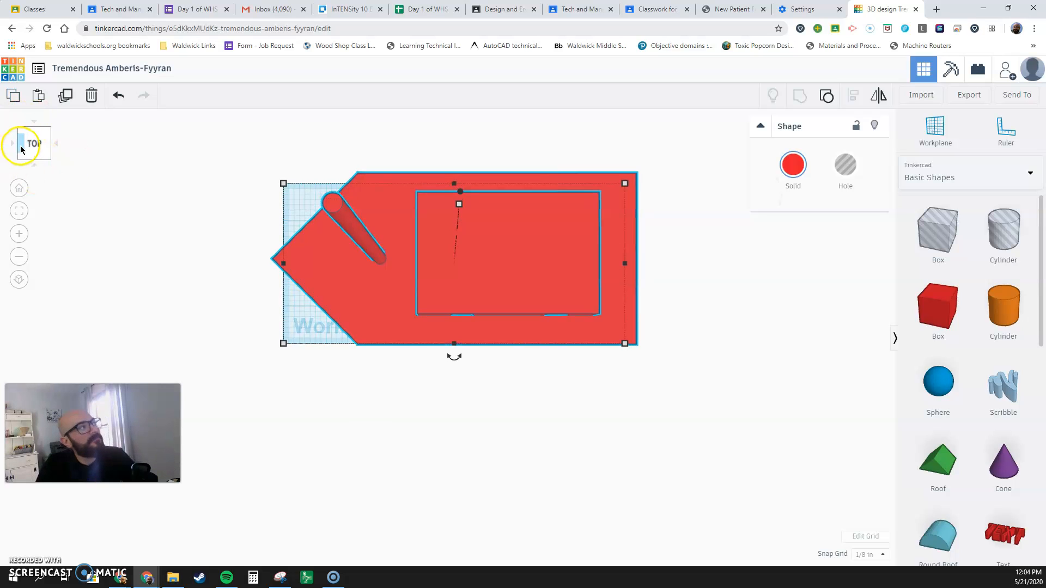
left_click(26, 151)
left_click(36, 164)
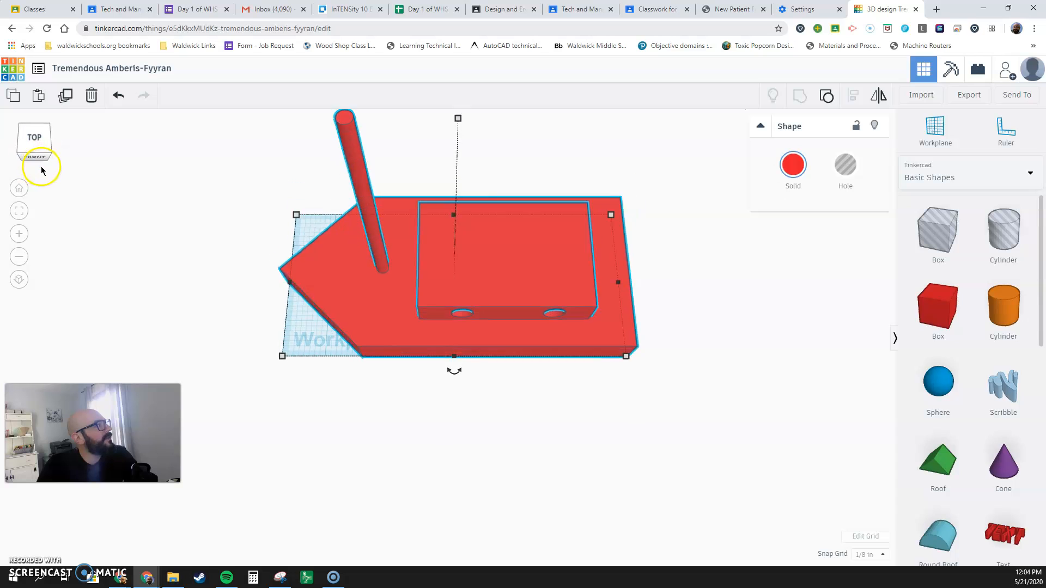
left_click(19, 135)
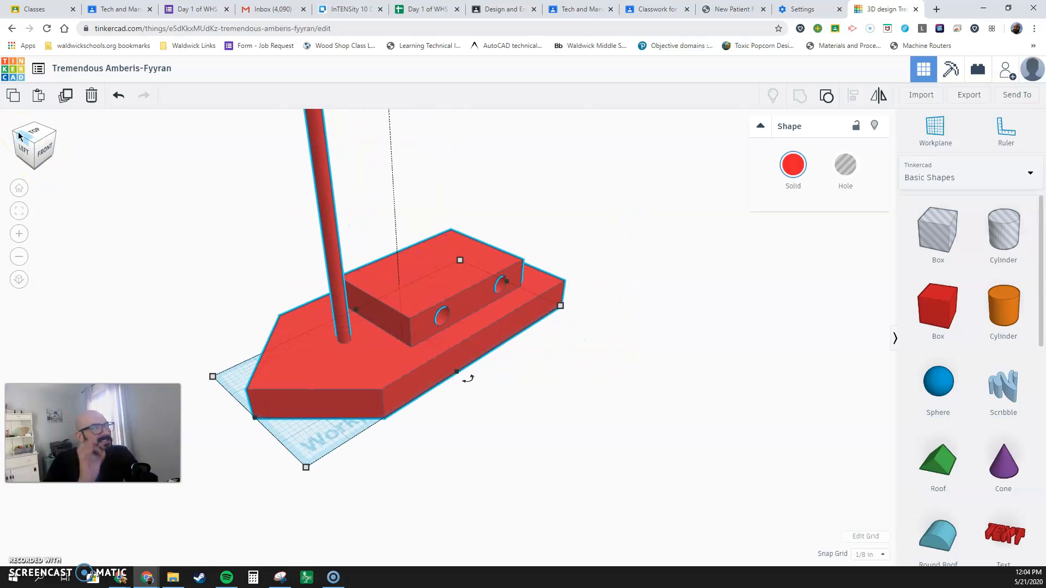
middle_click_drag(225, 208, 346, 228)
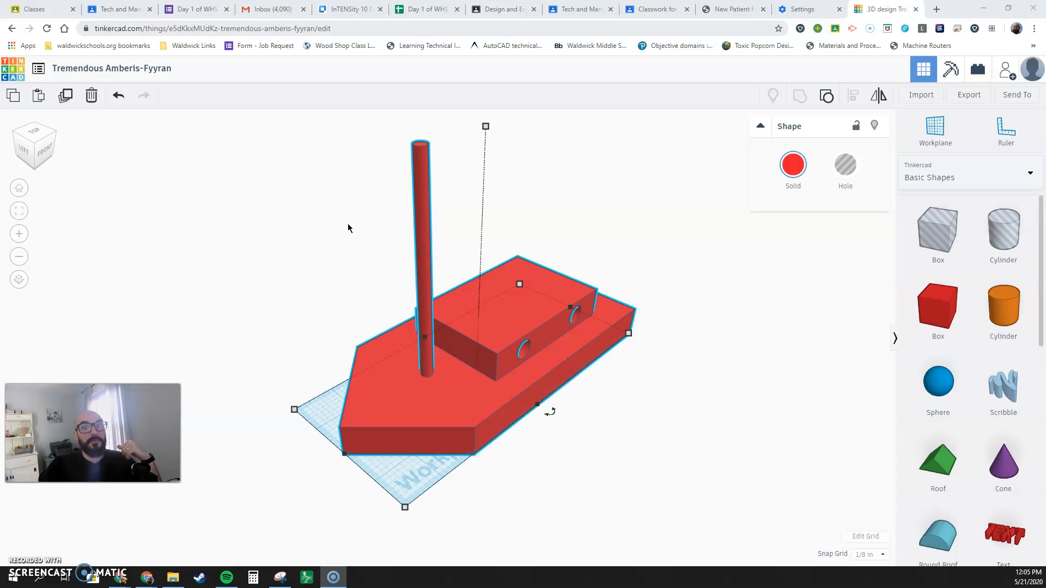
Step: Undo the grouping, the lengthening and conversion of the holes, and the cylinder's duplicate
mouse_move(532, 355)
right_mouse_down()
mouse_move(482, 361)
mouse_move(522, 366)
right_mouse_up()
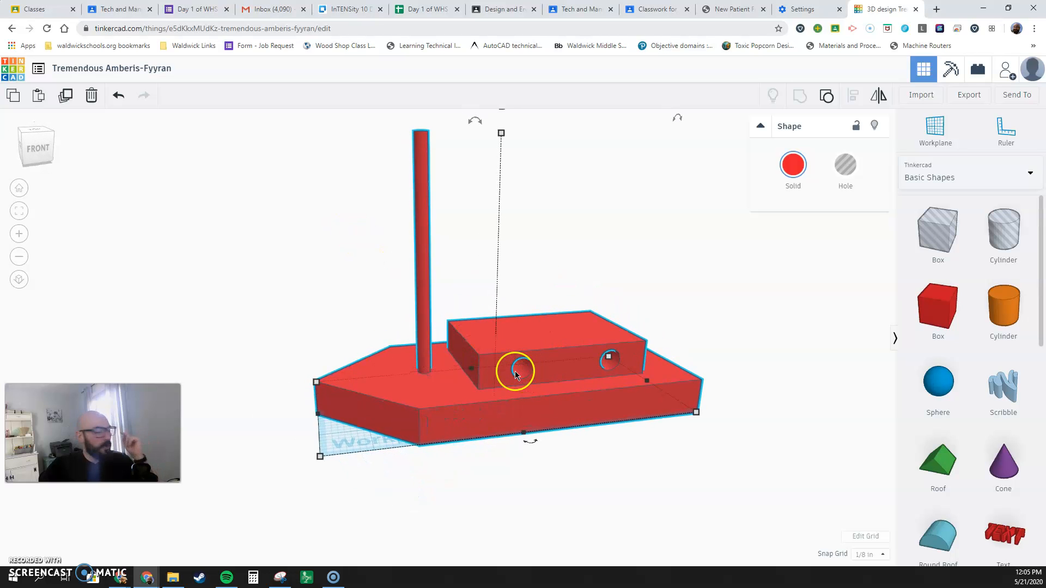
key("ctrl+z")
key("ctrl+z")
key("ctrl+z")
key("ctrl+z")
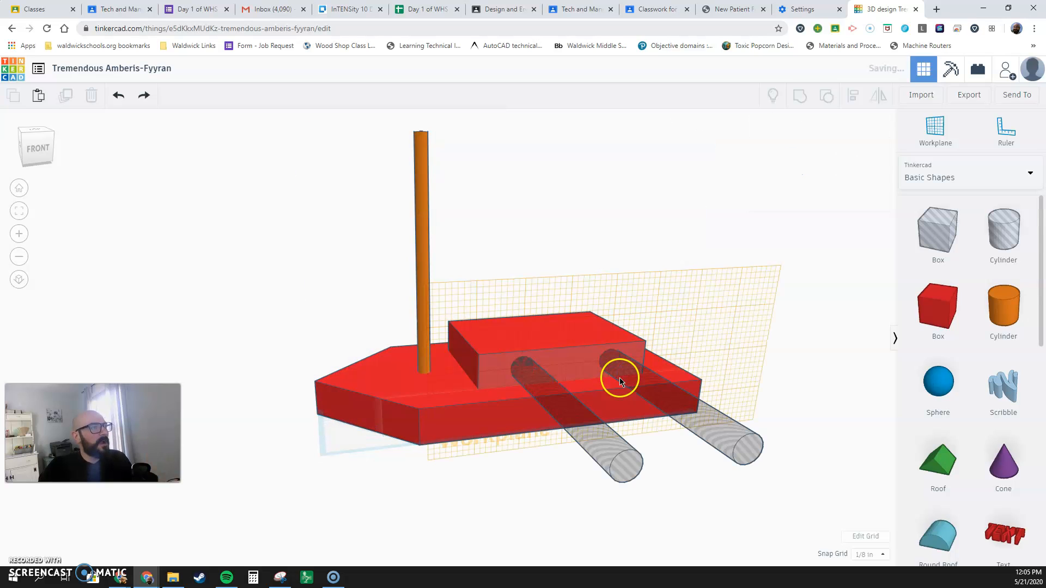
key("ctrl+z")
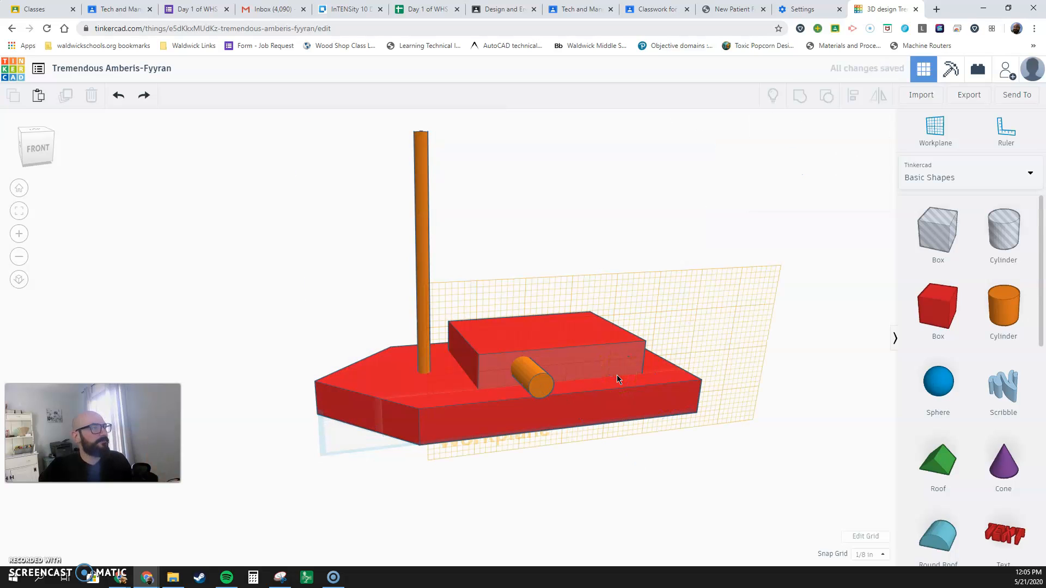
Step: Duplicate the porthole cylinder and shift the copy along the cabin's side toward the stern
key("ctrl+z")
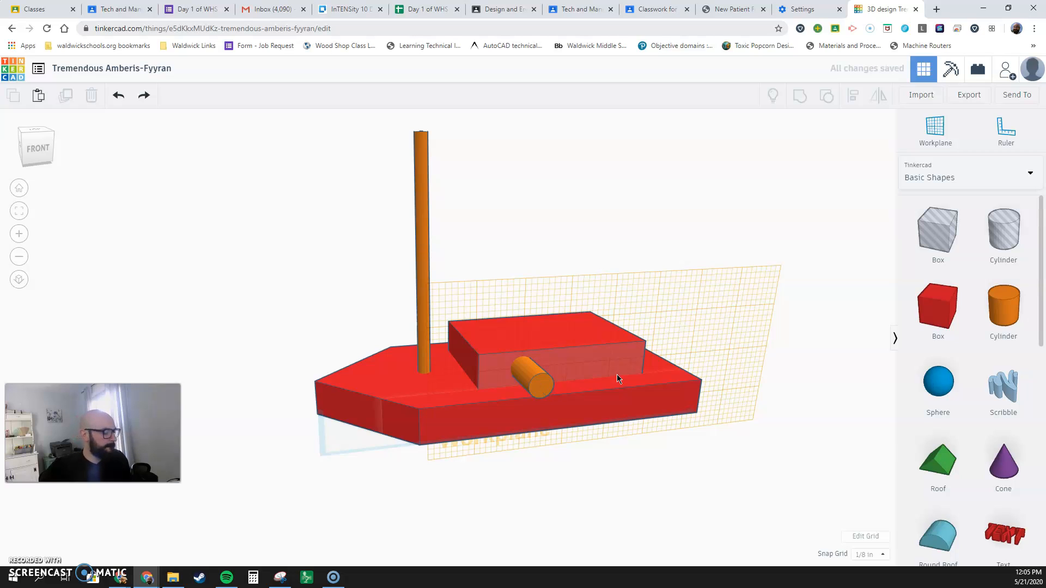
key("ctrl+y")
left_click(552, 379)
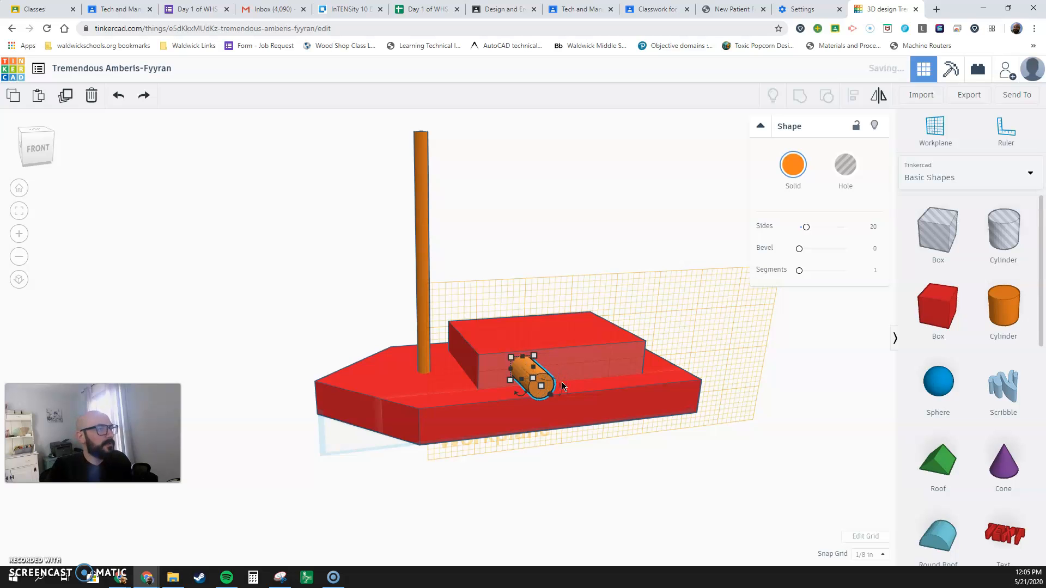
key("ctrl+y")
key("Right")
key("Right")
key("Right")
key("Right")
key("Right")
key("Right")
key("Right")
key("Right")
key("Right")
key("Right")
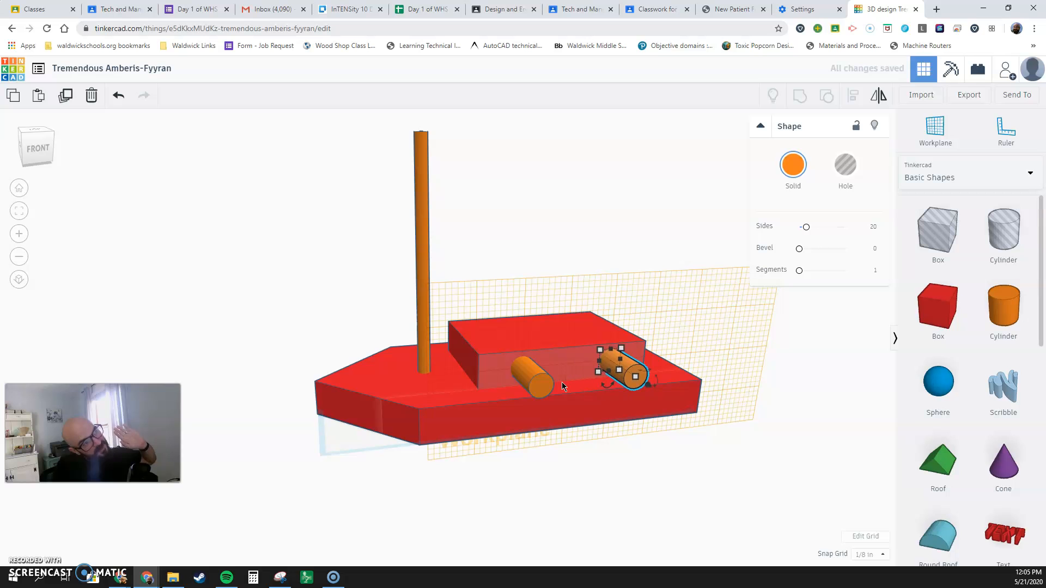
Step: Select both porthole cylinders together and turn them into holes
right_click_drag(688, 433, 490, 493)
left_click(385, 408, "shift")
left_click(845, 165)
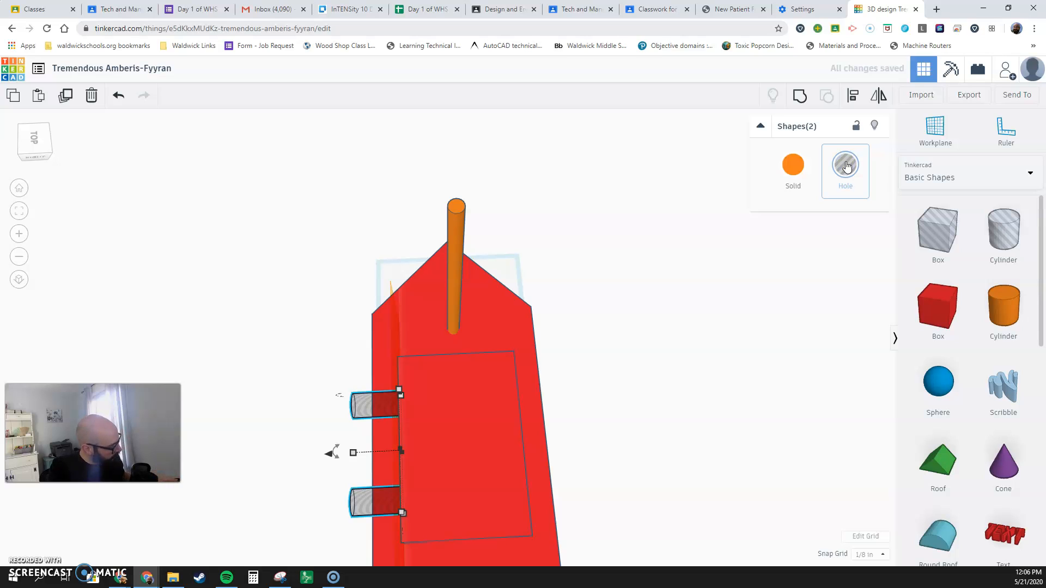
key("Down")
key("Down")
key("Down")
key("Up")
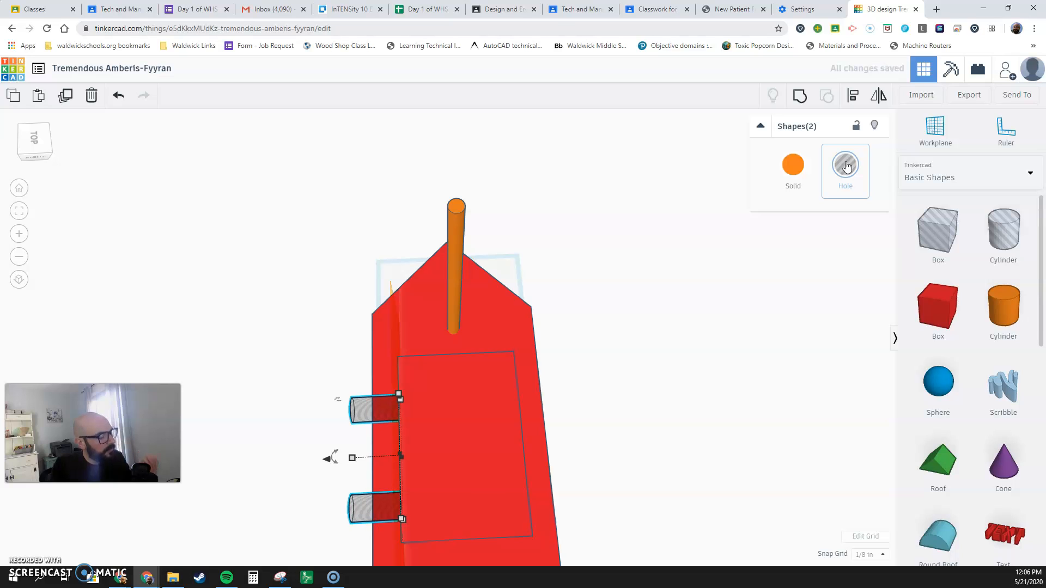
key("super+x")
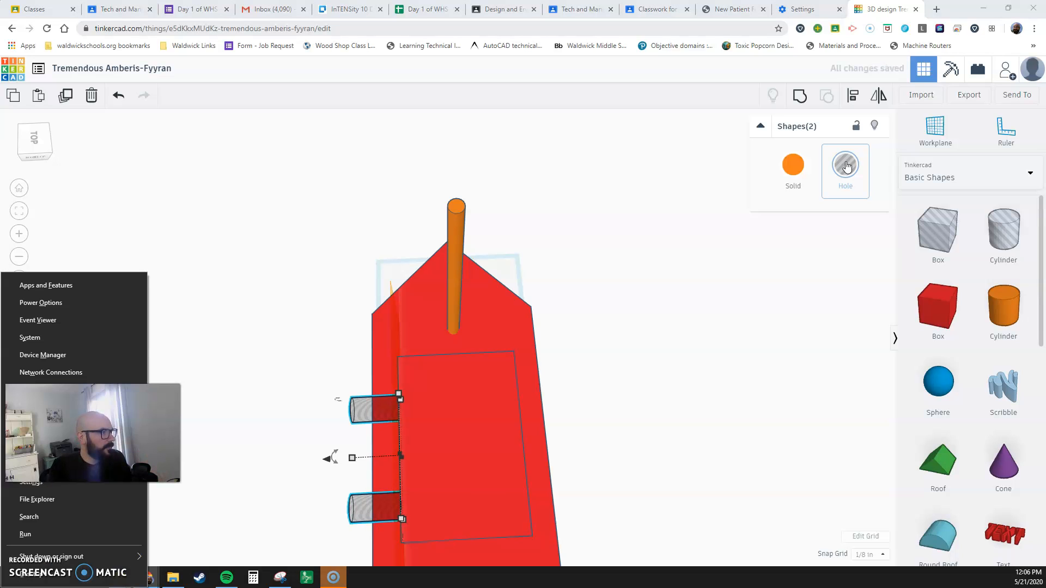
left_click(765, 354)
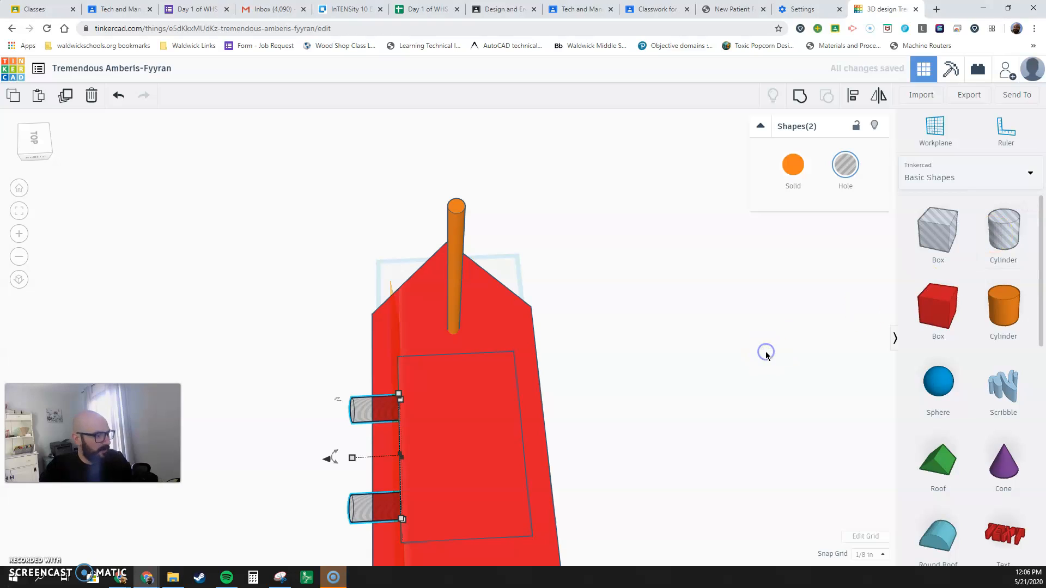
key("ctrl+z")
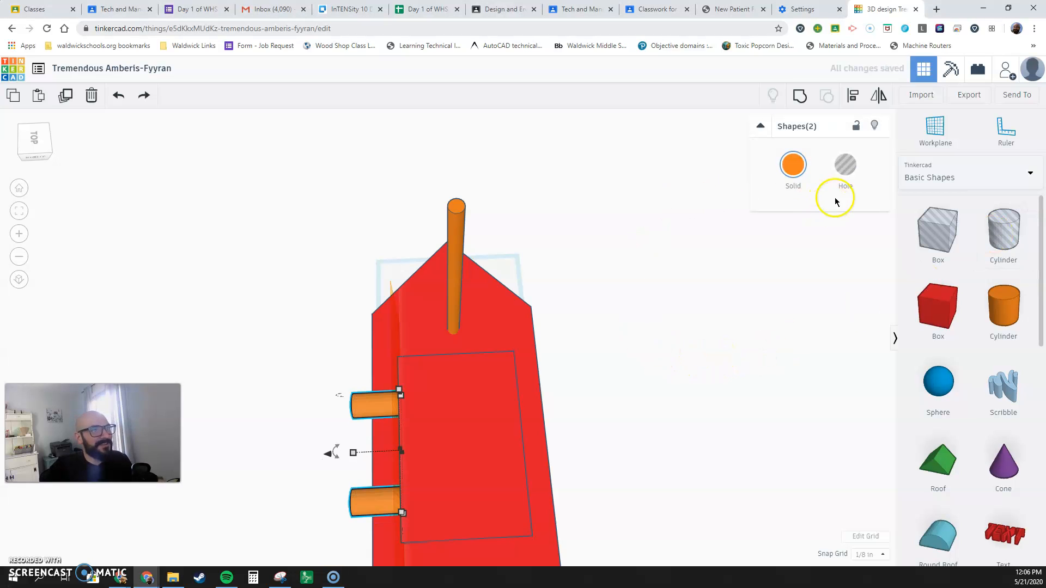
Step: Convert both solid cylinders to holes again and push them 1/2 in into the cabin box
left_click(845, 165)
left_click_drag(327, 454, 353, 453)
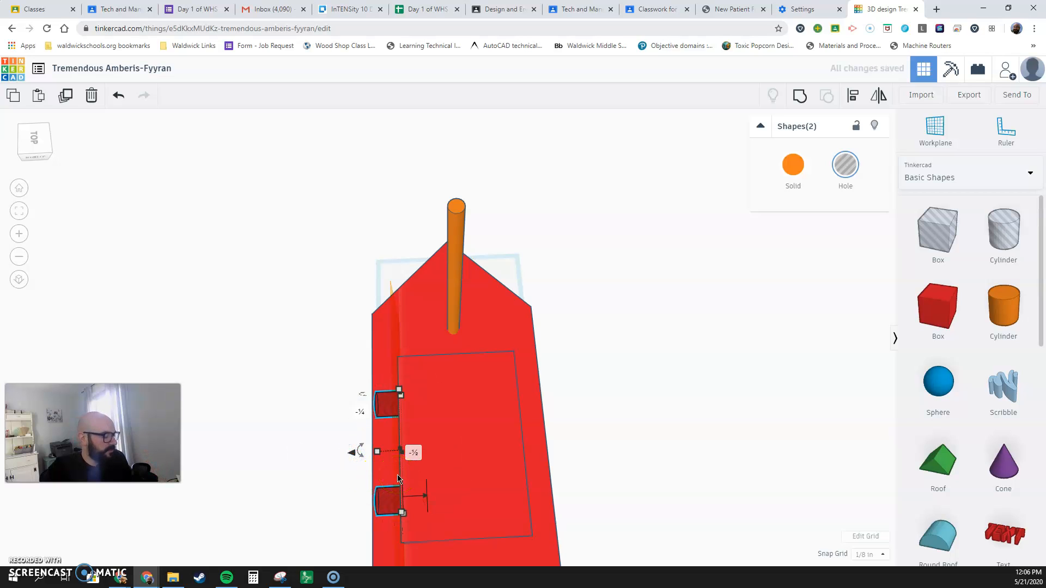
left_click_drag(432, 478, 303, 375)
key("ctrl+z")
left_click(323, 413)
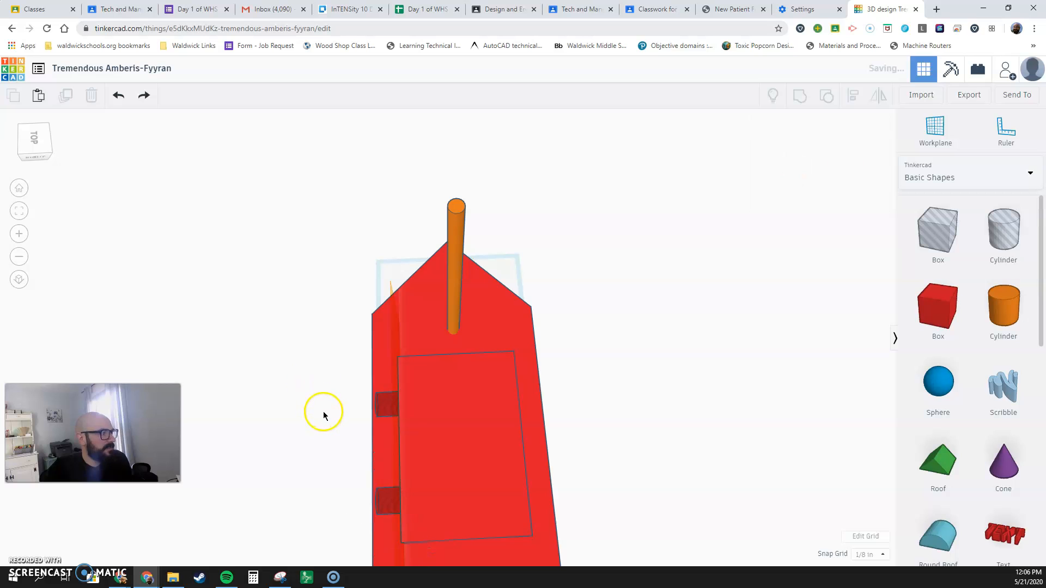
Step: Select both porthole holes and place the workplane on the cabin's back side face
right_click_drag(458, 481, 605, 389)
left_click(569, 407)
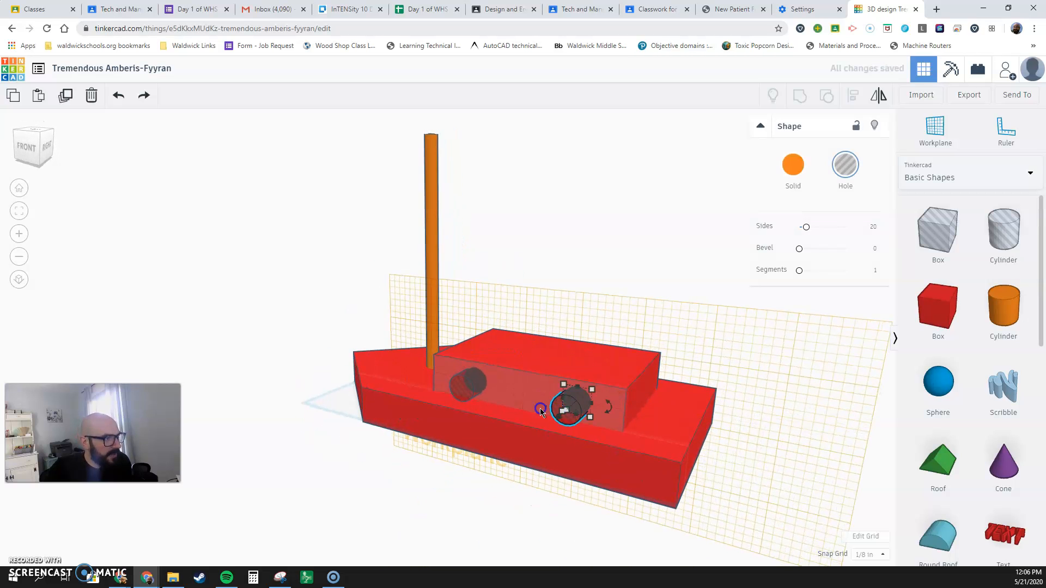
left_click(469, 393, "shift")
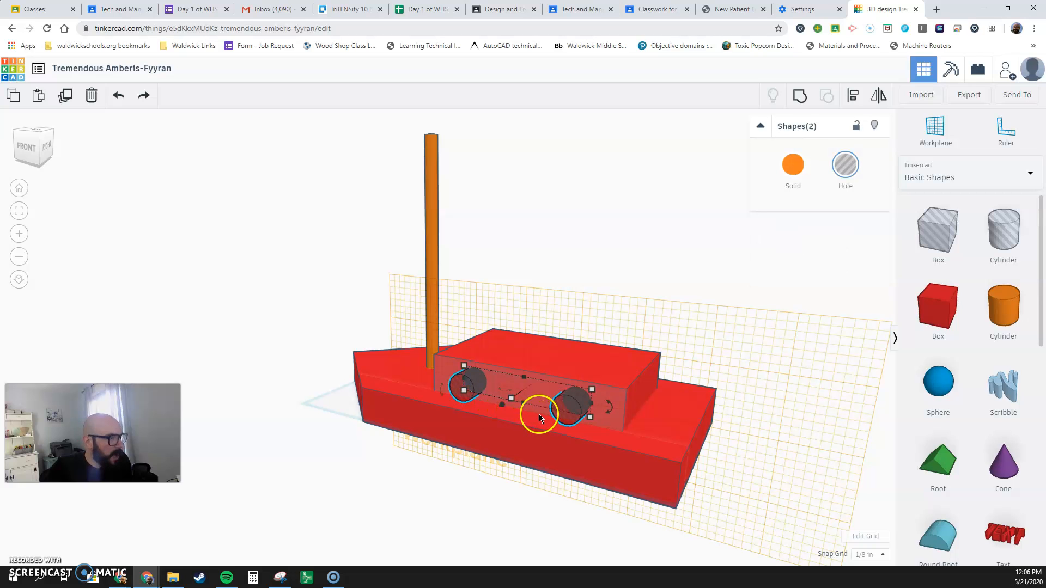
left_click(931, 135)
right_click_drag(764, 296, 427, 414)
left_click(431, 416)
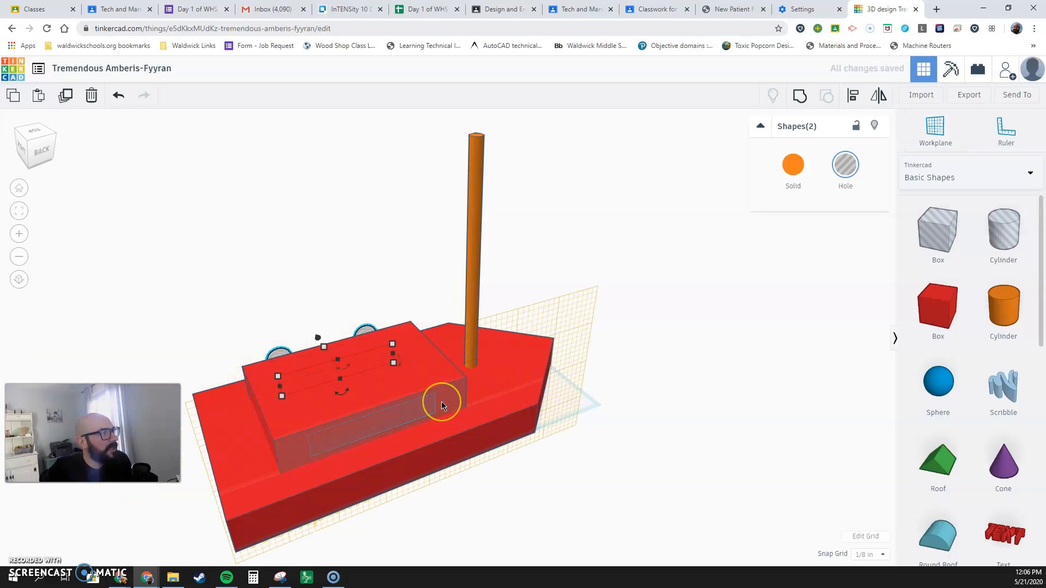
Step: Paste copies of the two holes and move them clear beneath the hull, toward the boat's back side
key("ctrl+v")
left_click_drag(428, 333, 371, 405)
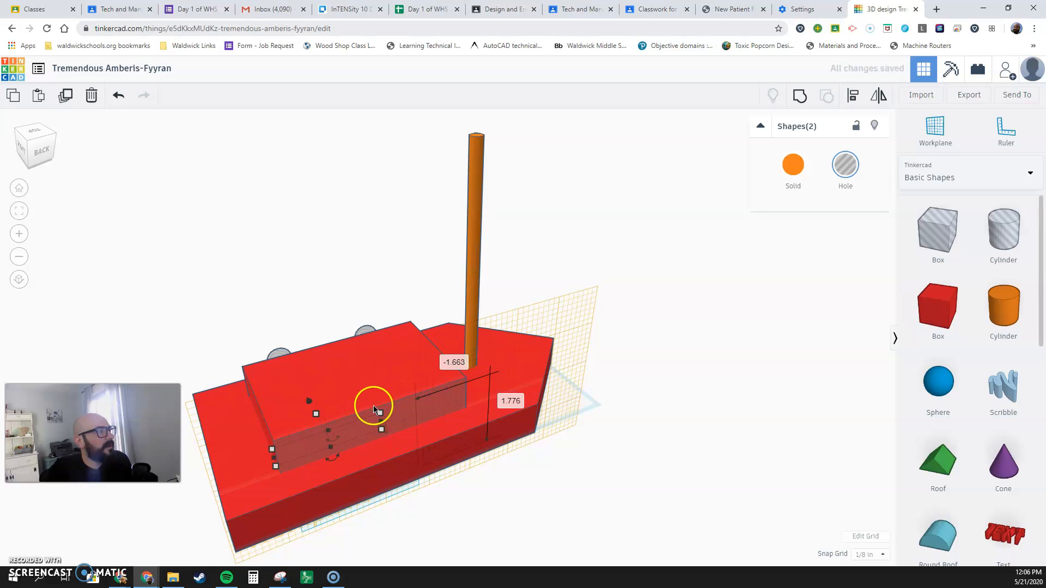
left_click_drag(306, 403, 328, 420)
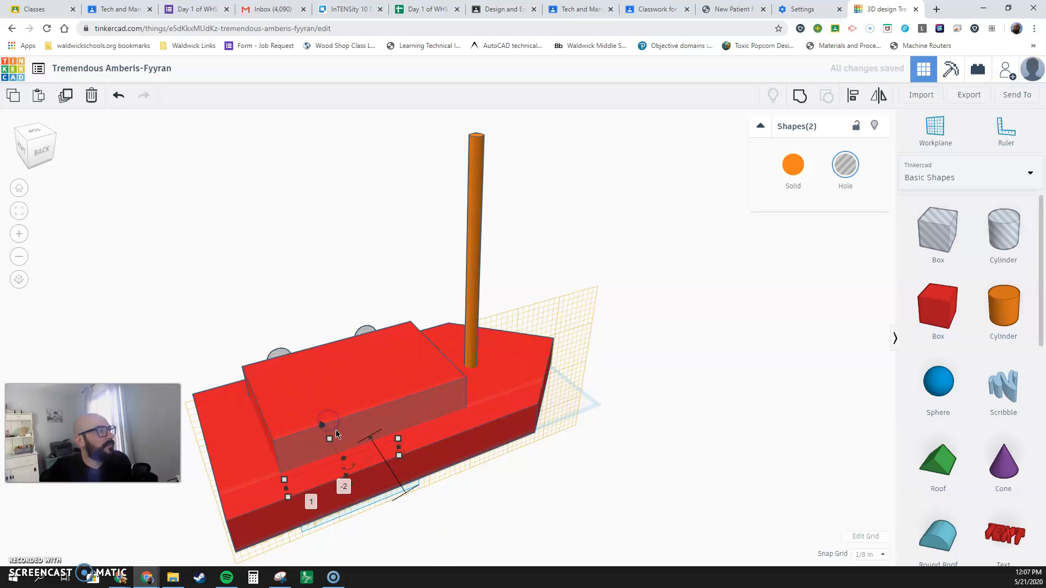
right_click_drag(453, 508, 643, 447)
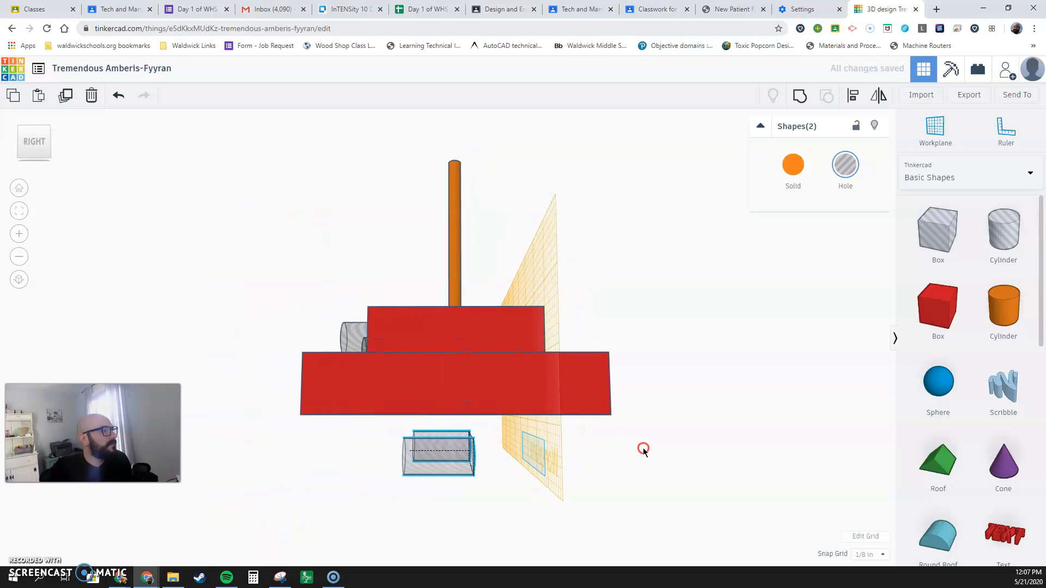
left_click_drag(388, 451, 511, 456)
right_click_drag(563, 489, 351, 484)
left_click_drag(327, 431, 313, 444)
Step: Select both copied holes and raise them from below the hull to porthole height on the cabin's back side
left_click(285, 443)
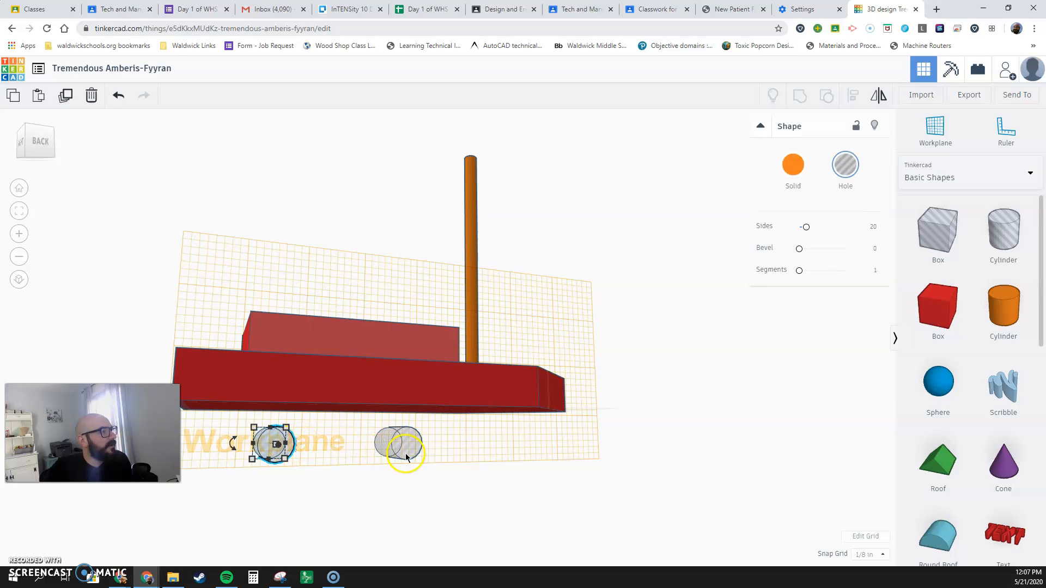
left_click(405, 454, "shift")
key("Up")
key("Up")
key("Up")
key("Up")
key("Right")
key("Right")
key("Right")
key("Right")
key("Up")
key("Up")
key("Up")
key("Up")
key("Up")
key("Up")
key("Left")
key("Up")
key("Up")
key("Up")
key("Left")
key("Left")
key("Left")
key("Left")
key("Left")
key("Left")
key("Left")
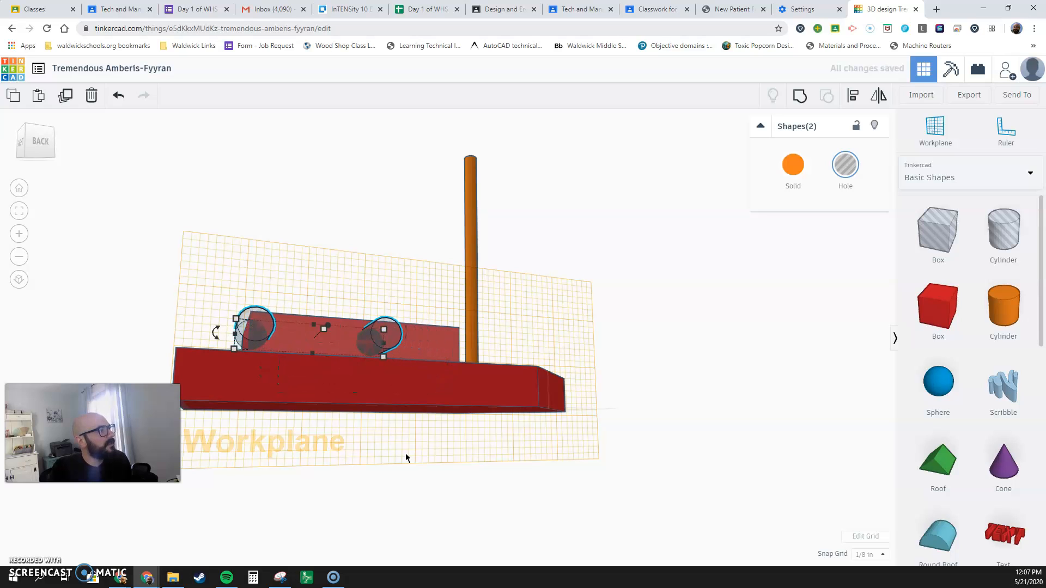
Step: Shift both copied holes toward the bow within the cabin's back face and push them 1/2 in into it
key("Right")
key("Right")
key("Right")
key("Right")
key("Right")
key("Right")
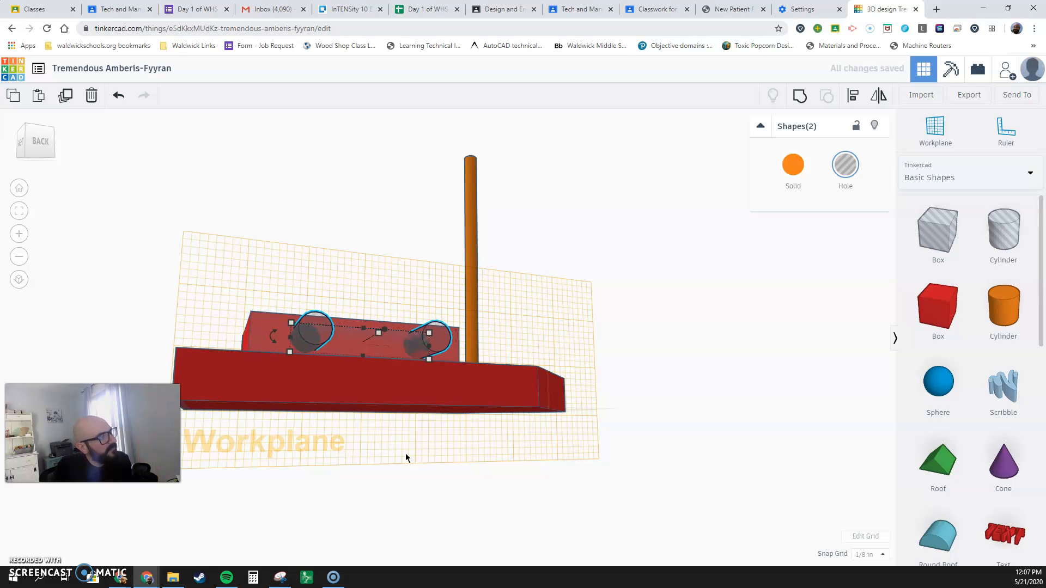
right_click_drag(414, 424, 550, 469)
left_click_drag(570, 440, 535, 434)
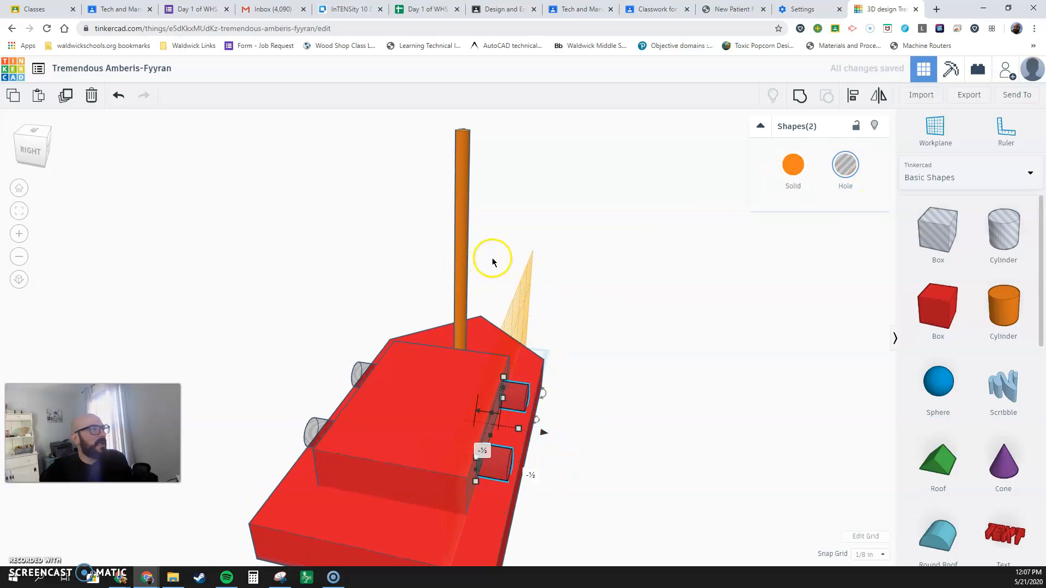
Step: Group the hull, cabin box, mast and all four holes into one shape
scroll(492, 262, "down", 5)
left_click_drag(290, 212, 518, 401)
left_click(814, 85)
Step: Examine the porthole recesses in the grouped boat's cabin up close from the front
right_click_drag(693, 379, 541, 420)
left_click(555, 361)
scroll(480, 348, "up", 4)
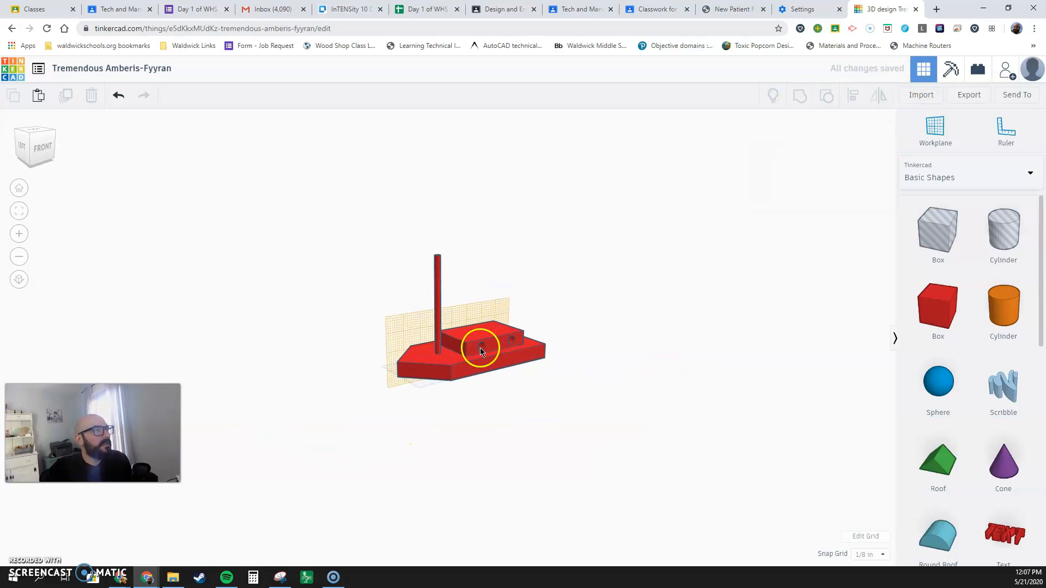
scroll(481, 348, "up", 5)
right_click_drag(583, 482, 528, 467)
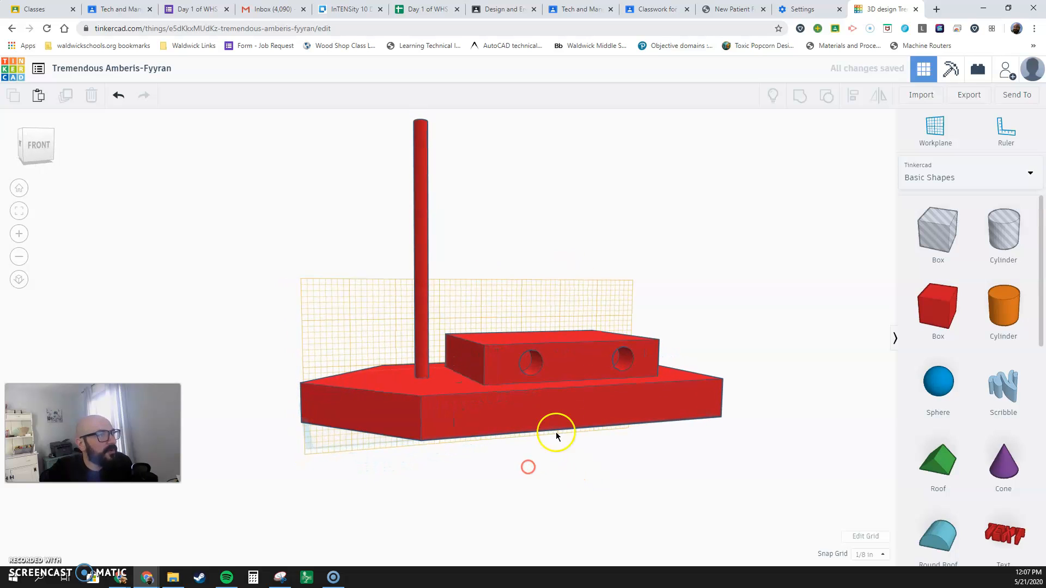
right_click_drag(564, 437, 527, 357)
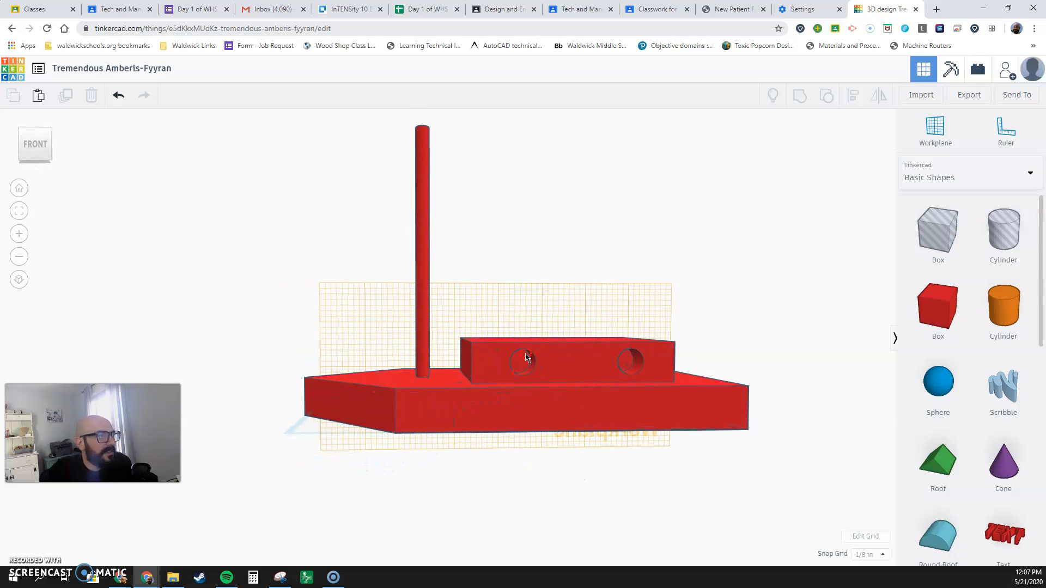